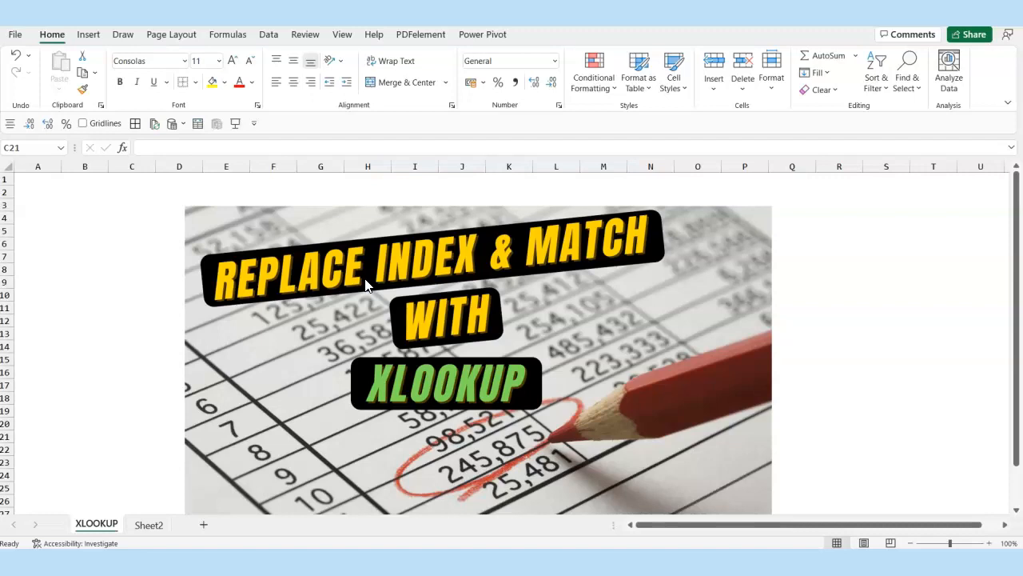
Open Sheet2 and examine the Quarter, Gross Profits, Net Profit and Profit % rows of the INDEX & MATCH table.
{"action": "left_click", "coordinate": [160, 526]}
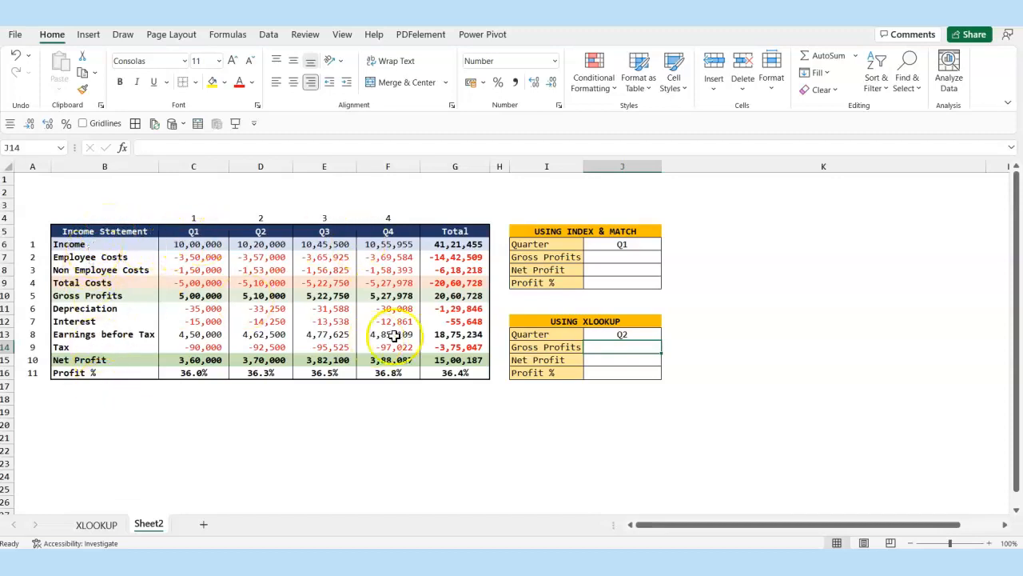
{"action": "left_click", "coordinate": [607, 255]}
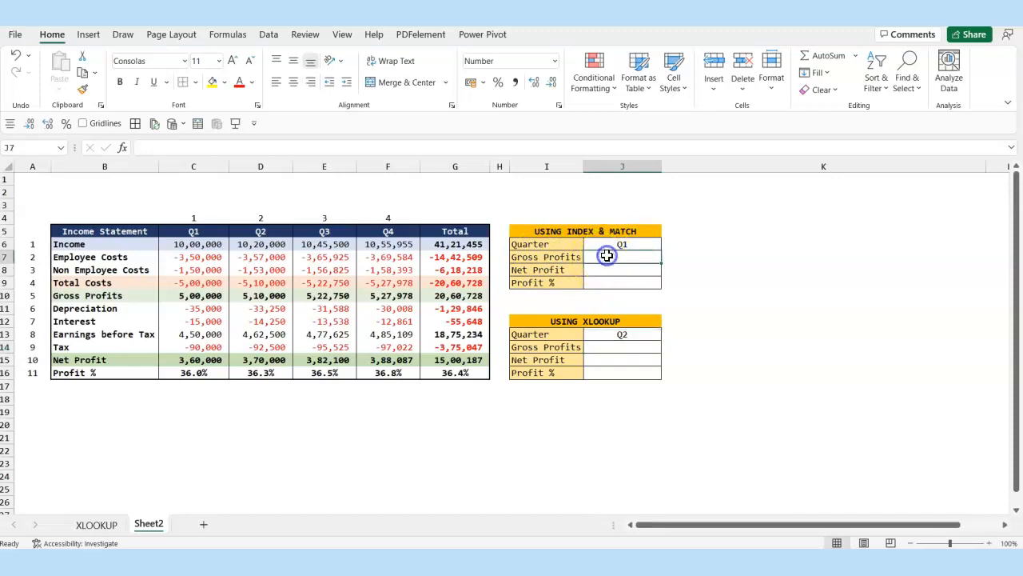
{"action": "left_click", "coordinate": [617, 244]}
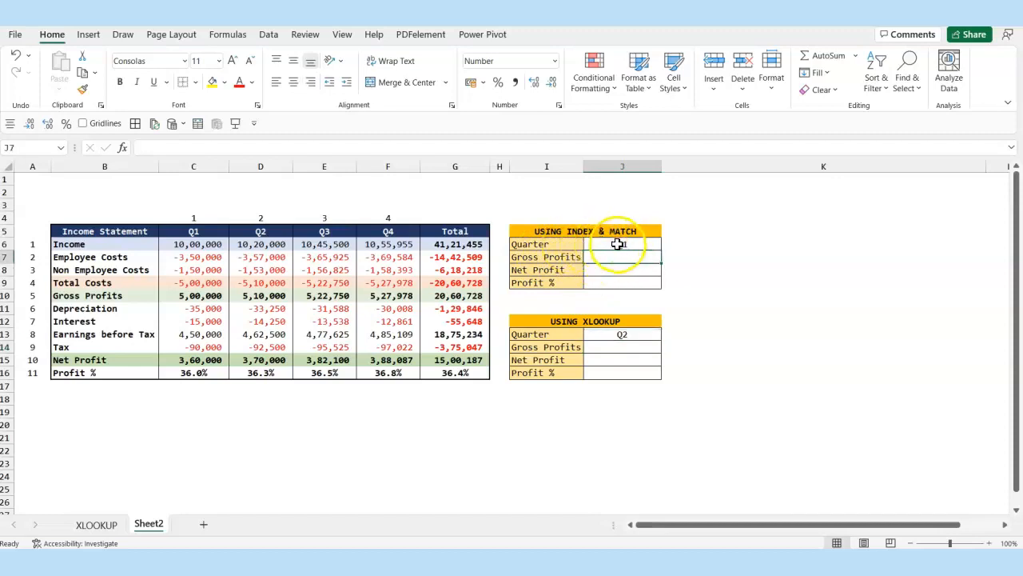
{"action": "left_click", "coordinate": [552, 259]}
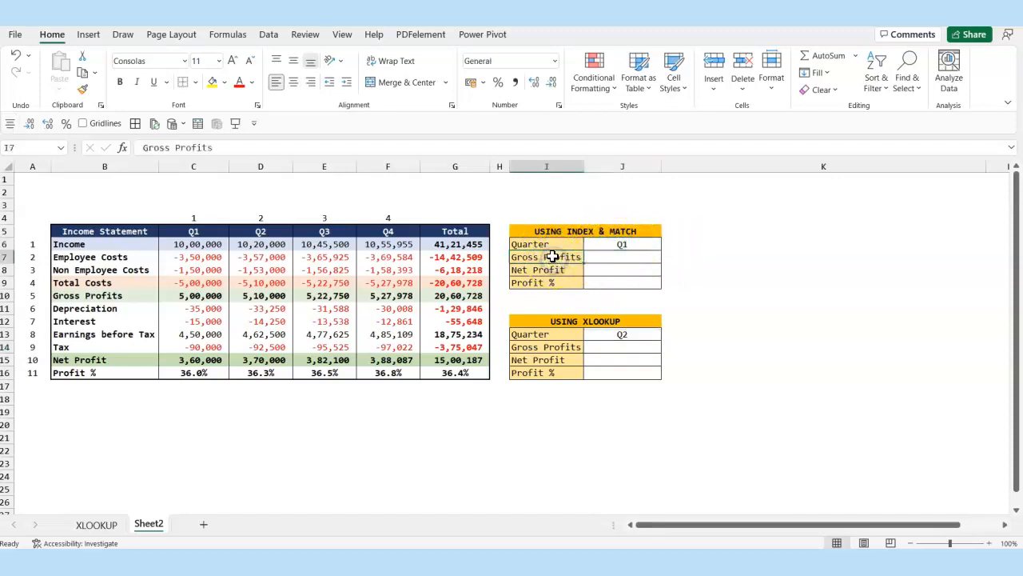
{"action": "left_click", "coordinate": [553, 271]}
{"action": "left_click", "coordinate": [549, 284]}
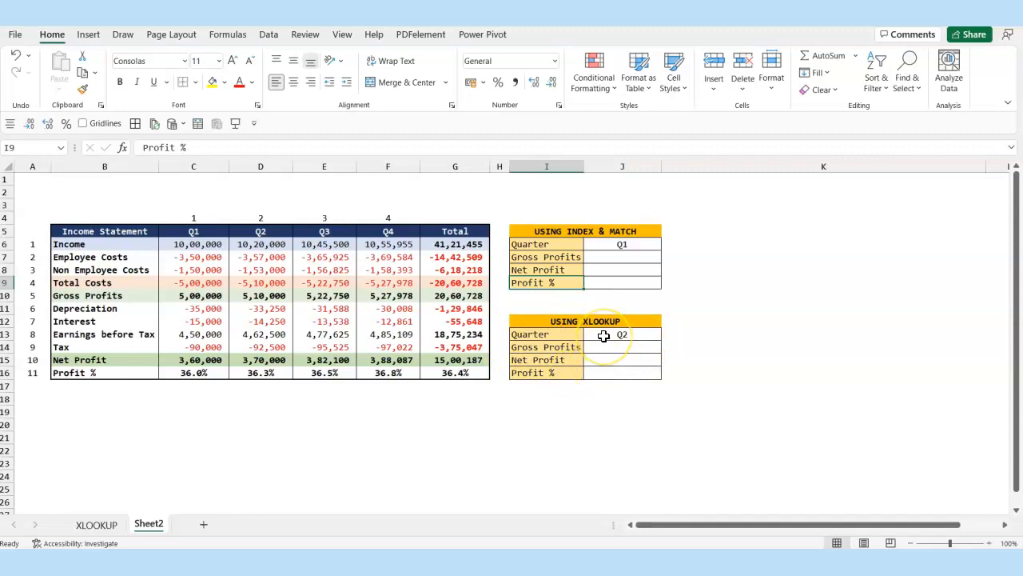
{"action": "left_click", "coordinate": [569, 232]}
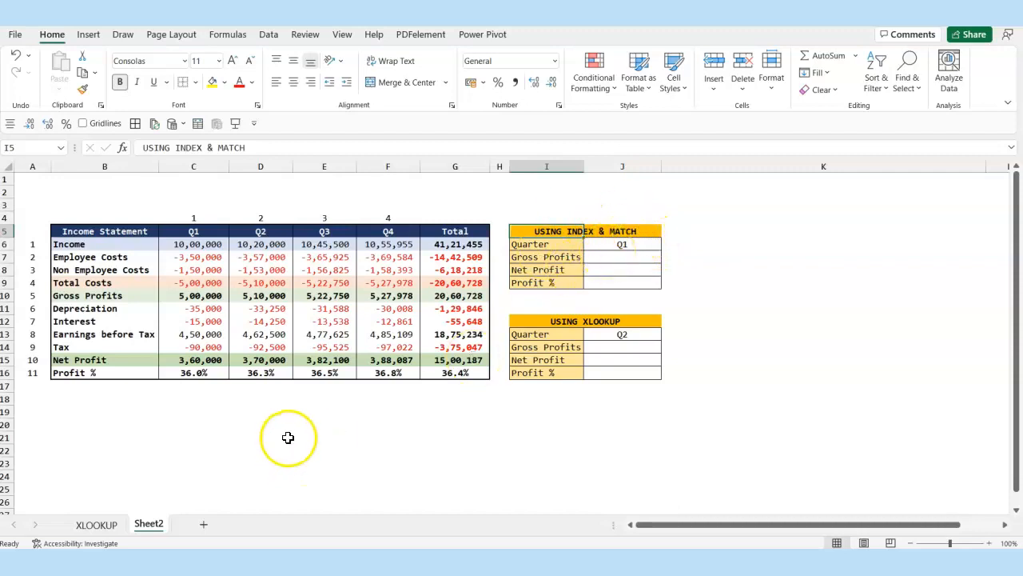
{"action": "left_click", "coordinate": [261, 424]}
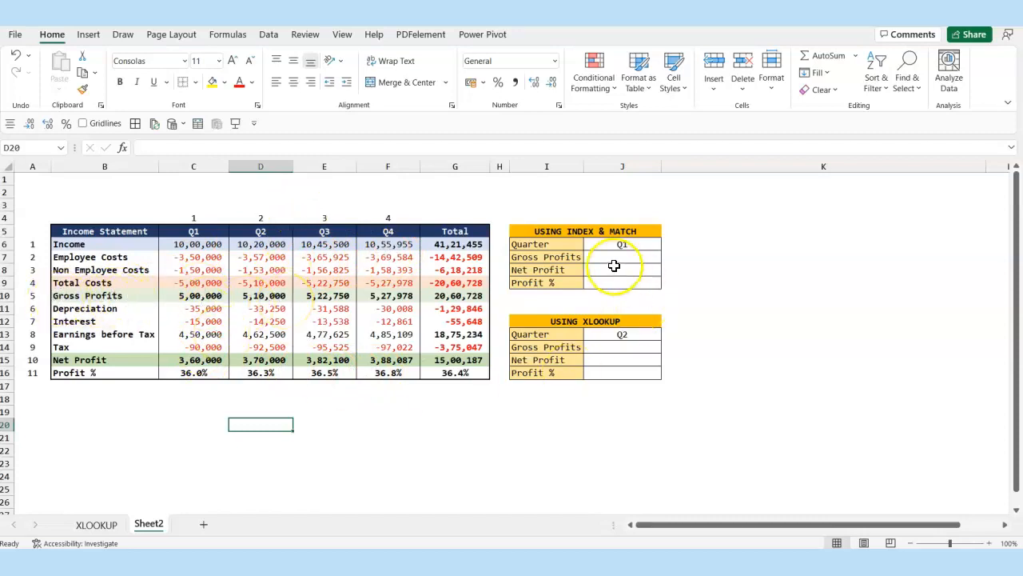
Set the Quarter in the INDEX & MATCH table to Q2.
{"action": "left_click", "coordinate": [639, 245]}
{"action": "left_click", "coordinate": [667, 245]}
{"action": "left_click", "coordinate": [633, 267]}
{"action": "left_click", "coordinate": [628, 256]}
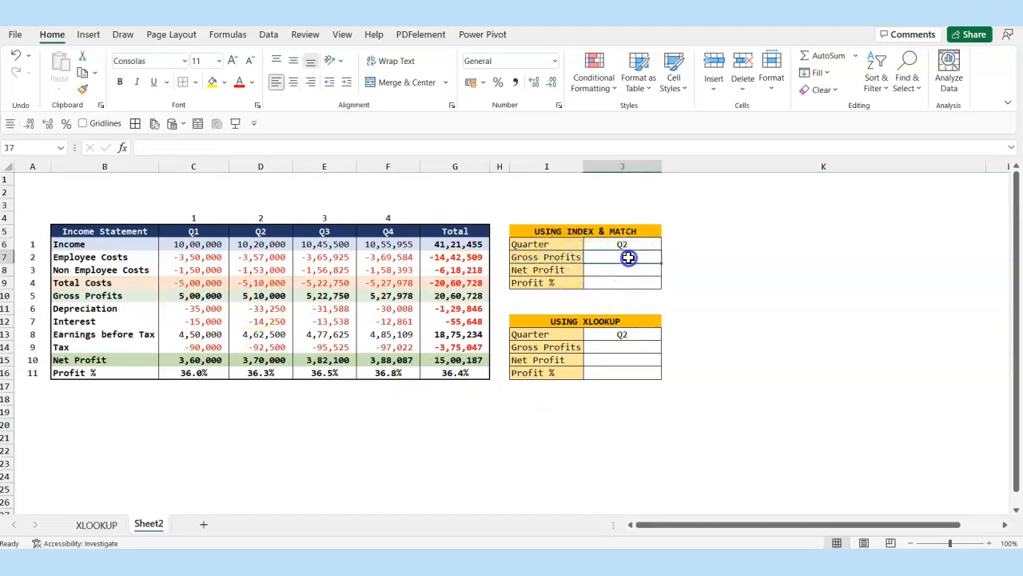
Examine the quarterly figures in C6:F16, locating the cell where the Gross Profits row meets the Q2 column.
{"action": "left_click_drag", "start_coordinate": [184, 244], "coordinate": [403, 369]}
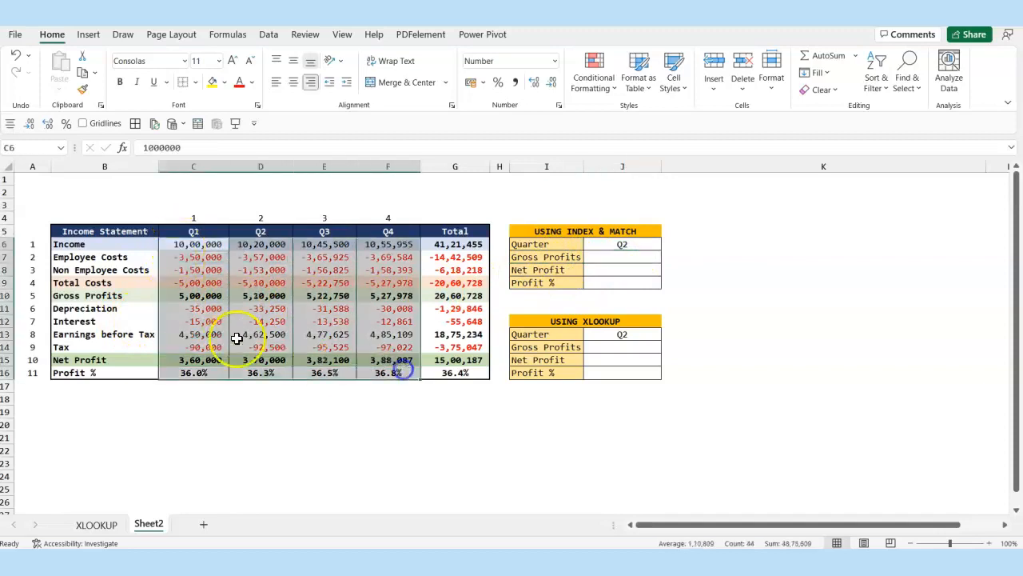
{"action": "left_click_drag", "start_coordinate": [57, 297], "coordinate": [446, 296]}
{"action": "left_click_drag", "start_coordinate": [256, 232], "coordinate": [258, 290]}
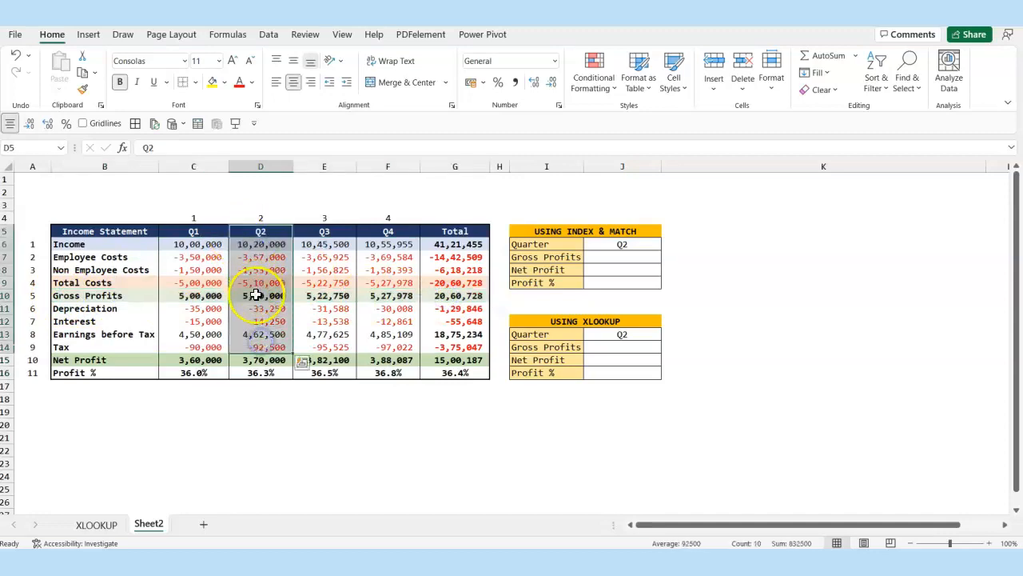
{"action": "left_click", "coordinate": [251, 295]}
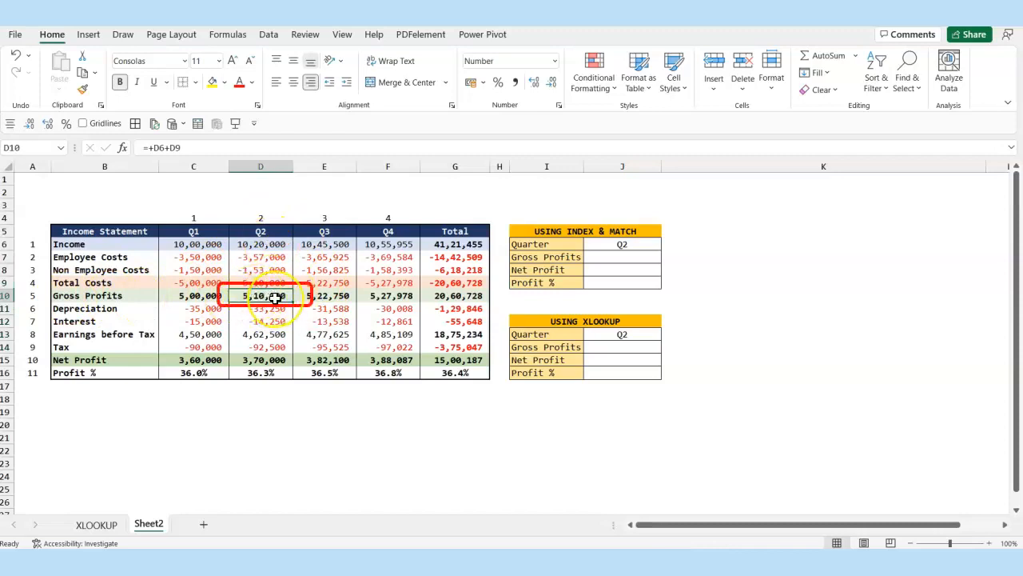
Enter =INDEX(C6:F16,5,2) in D20 and compare it with the Q2 Gross Profits cell in the income statement.
{"action": "left_click", "coordinate": [252, 421]}
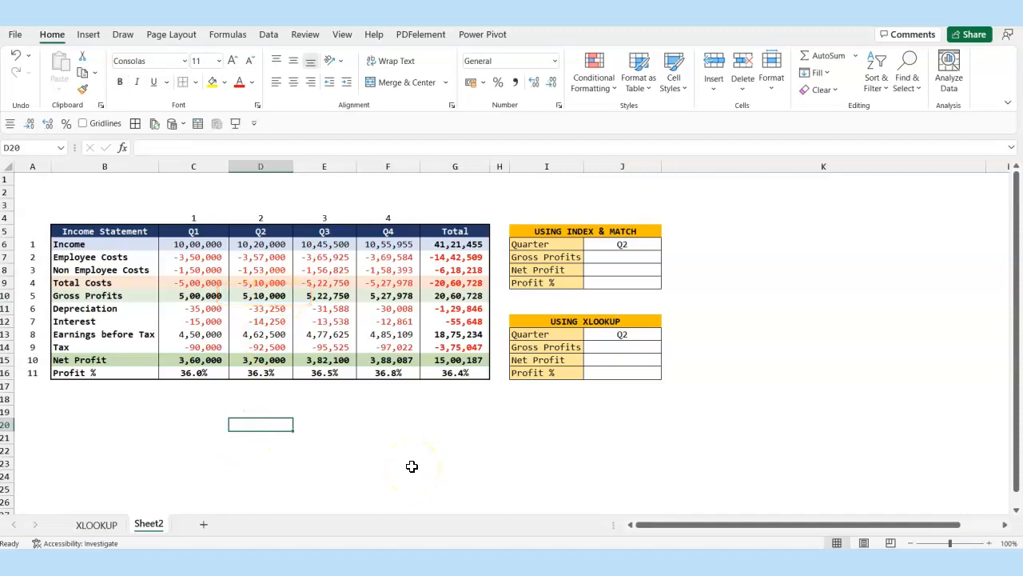
{"action": "type", "text": "="}
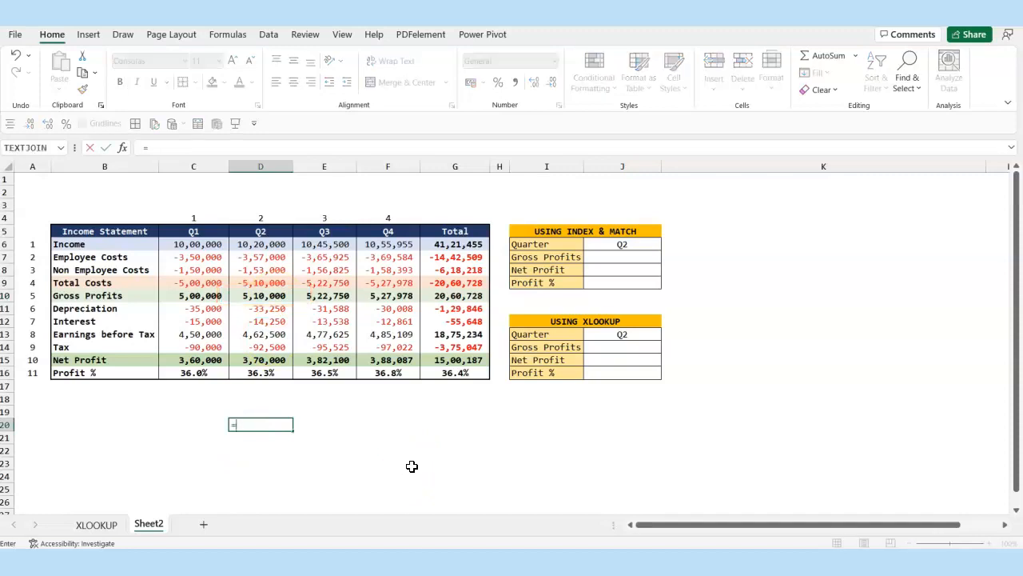
{"action": "type", "text": "INDEX("}
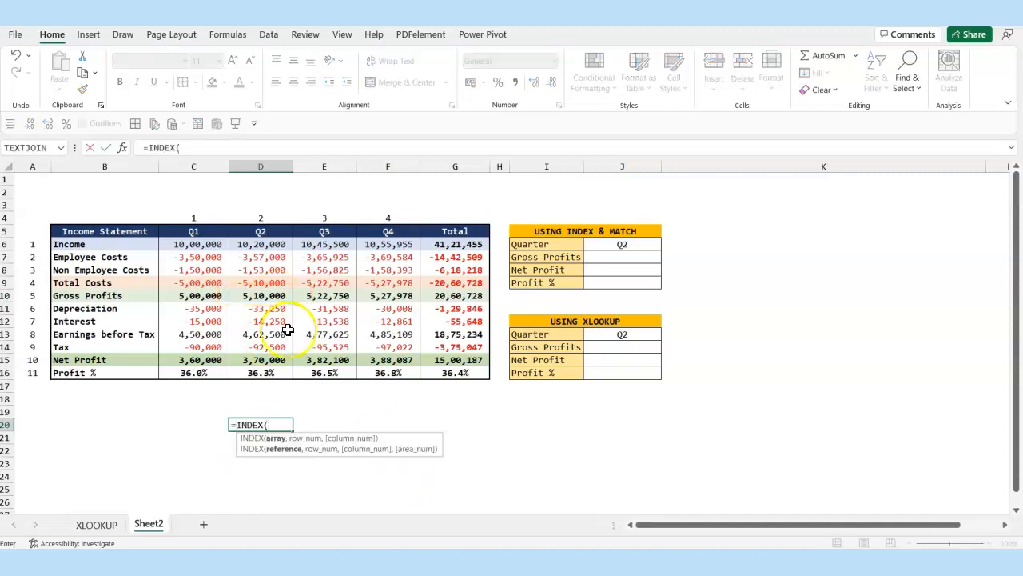
{"action": "left_click_drag", "start_coordinate": [210, 240], "coordinate": [390, 372]}
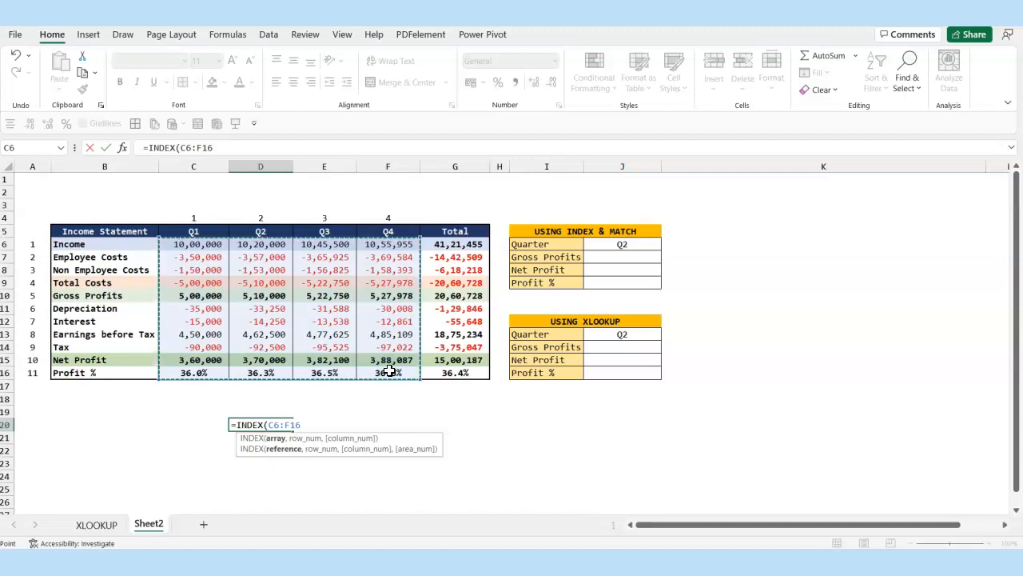
{"action": "type", "text": ","}
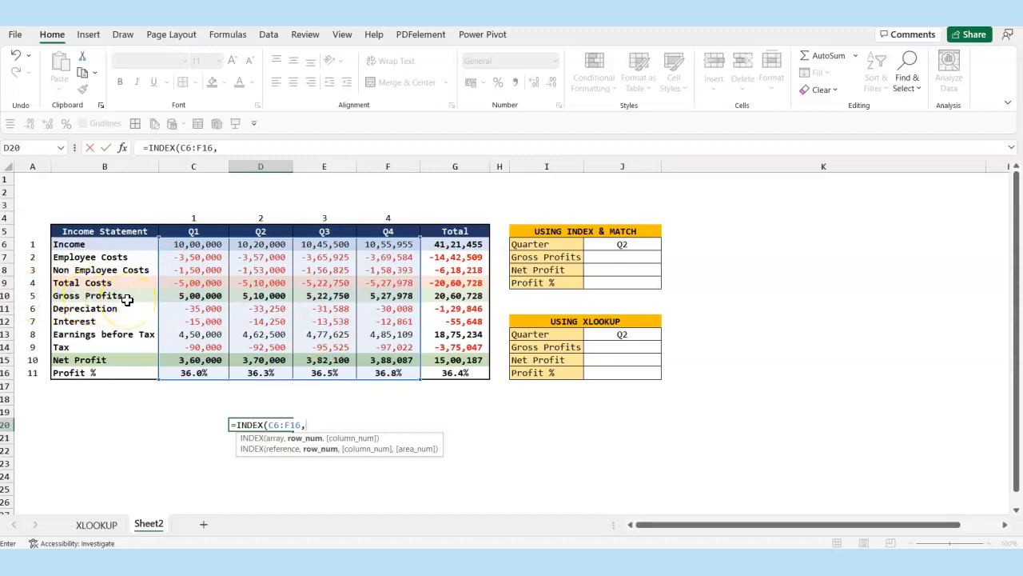
{"action": "type", "text": "5,2"}
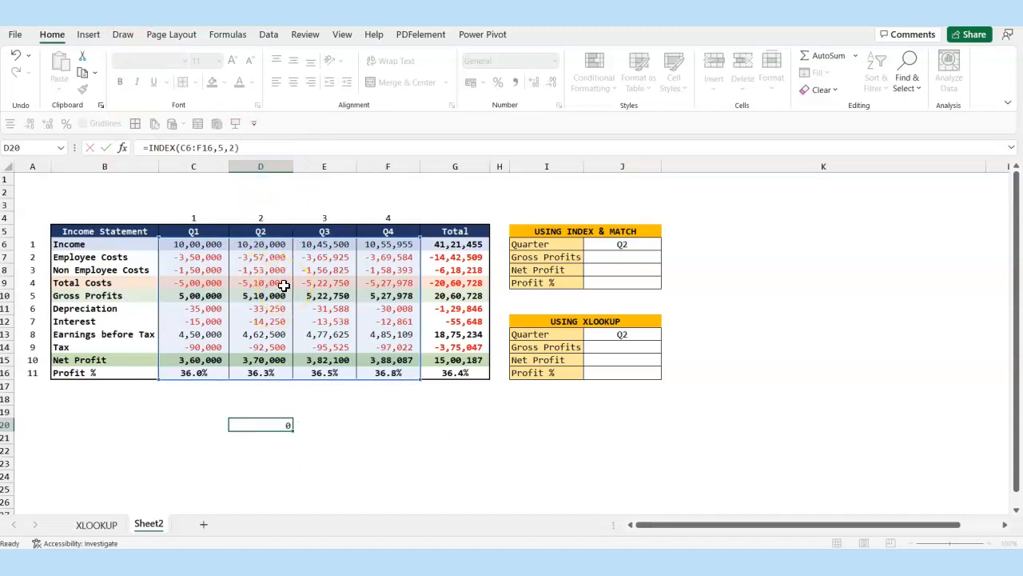
{"action": "key", "text": "Return"}
{"action": "key", "text": "Up"}
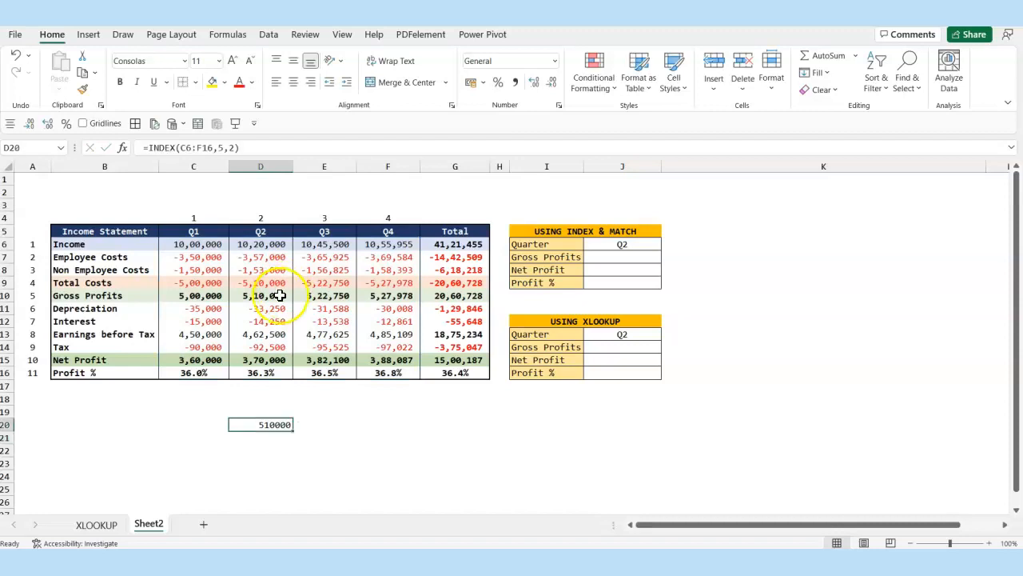
{"action": "left_click", "coordinate": [275, 296]}
{"action": "left_click", "coordinate": [276, 428]}
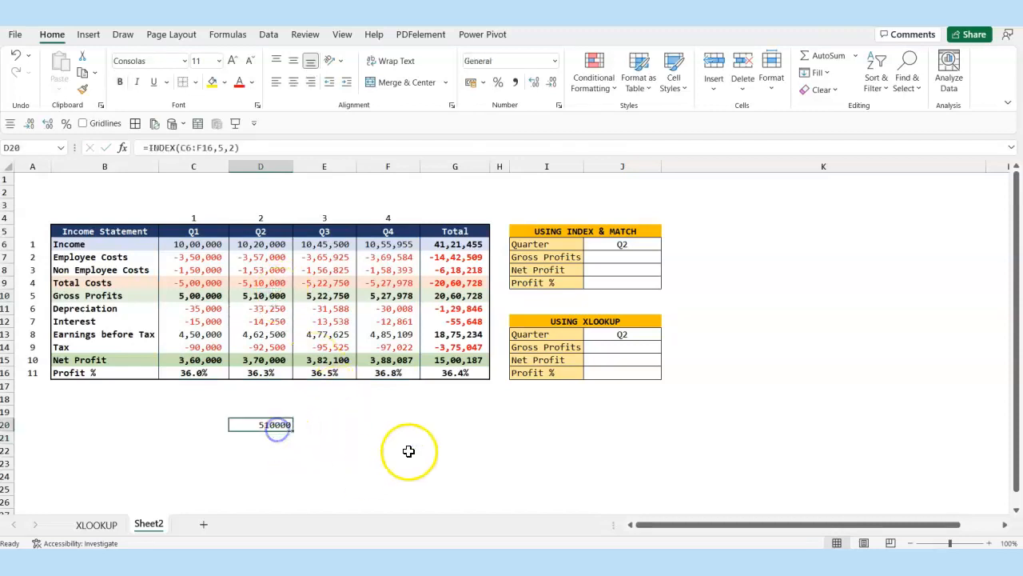
Display the INDEX formula as text in E20 with =FORMULATEXT(D20) and review both cells.
{"action": "left_click", "coordinate": [315, 422]}
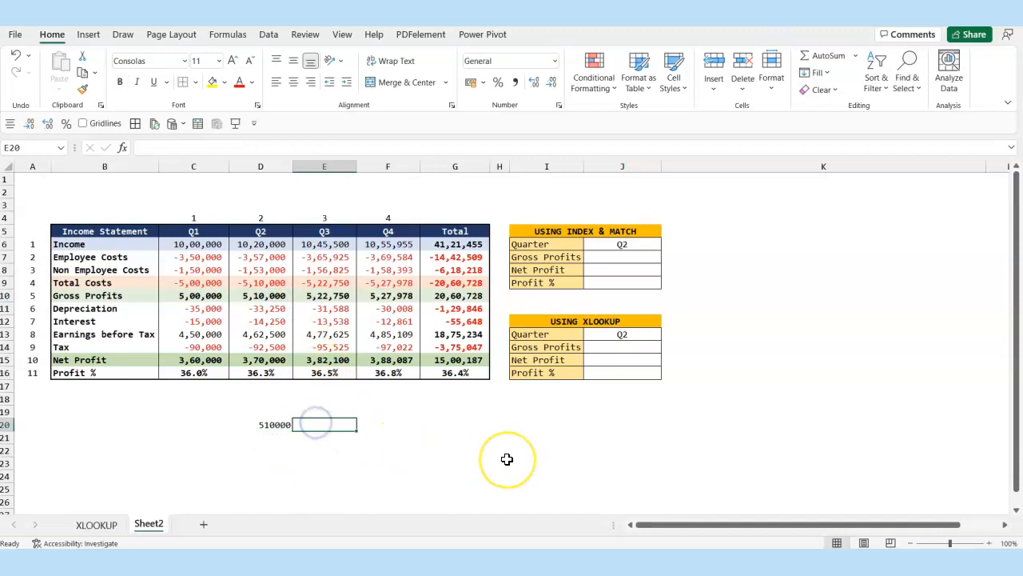
{"action": "type", "text": "=FOR"}
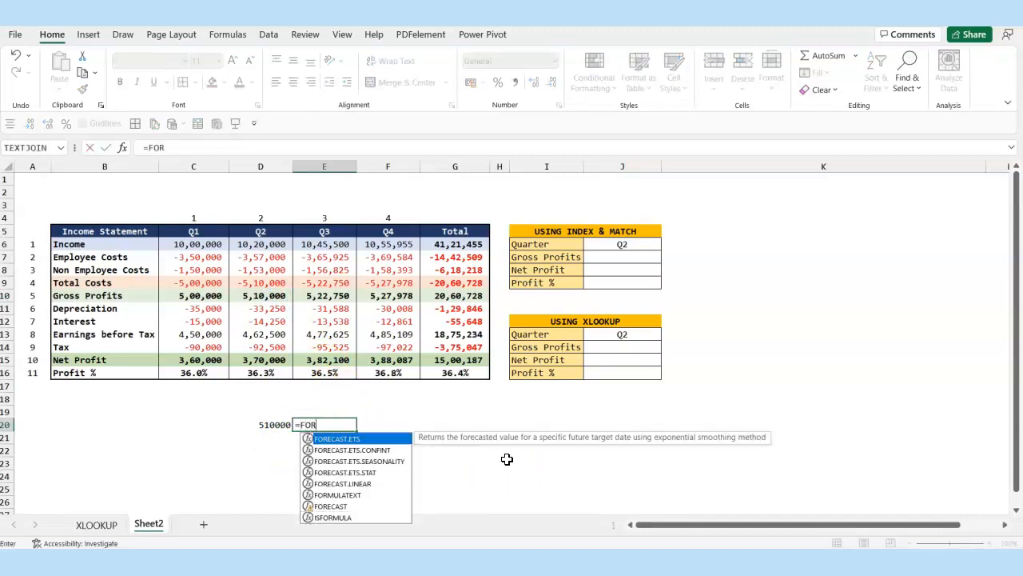
{"action": "key", "text": "Down"}
{"action": "key", "text": "Down"}
{"action": "key", "text": "Down"}
{"action": "key", "text": "Down"}
{"action": "key", "text": "Down"}
{"action": "key", "text": "Tab"}
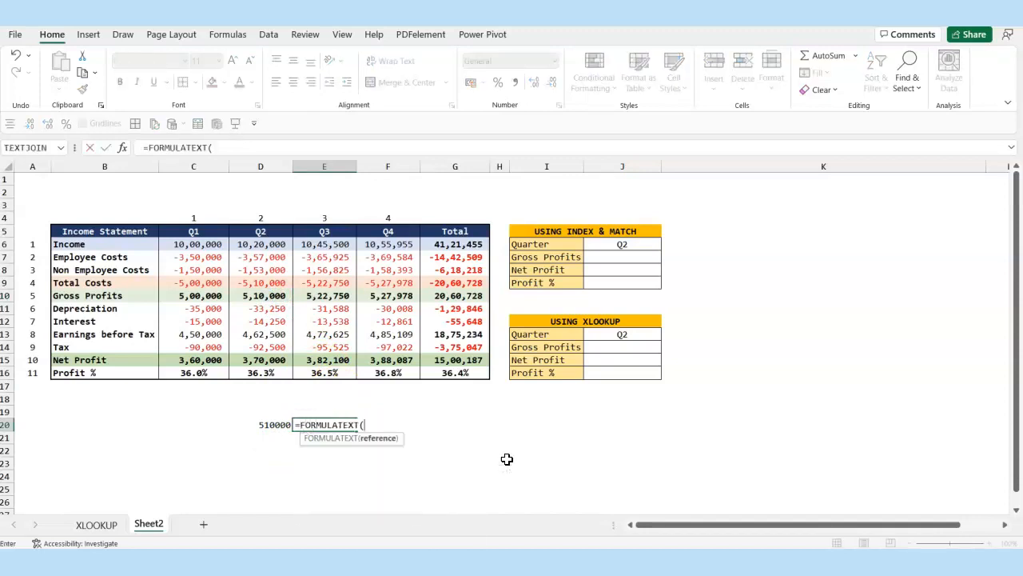
{"action": "key", "text": "Left"}
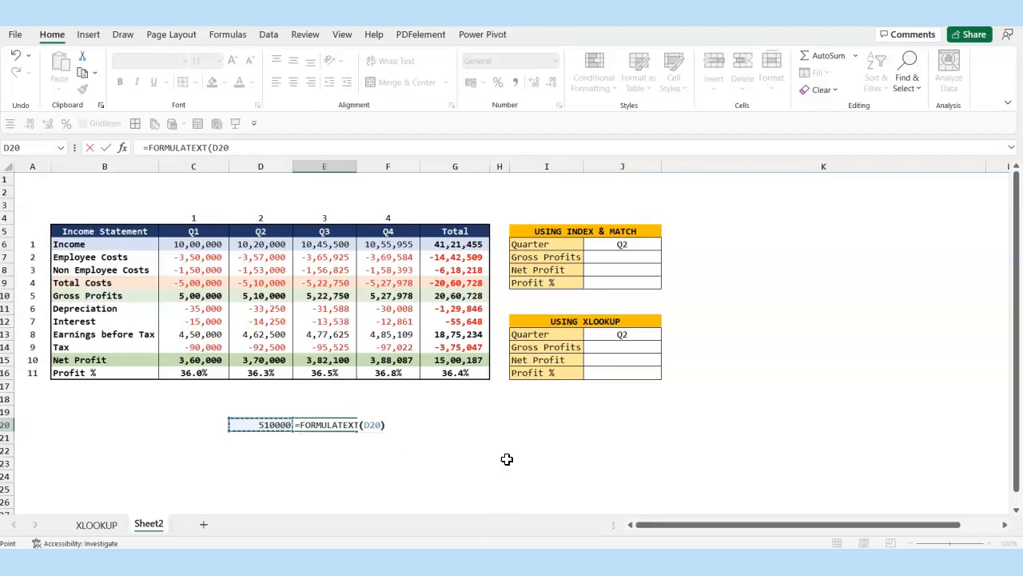
{"action": "key", "text": "Return"}
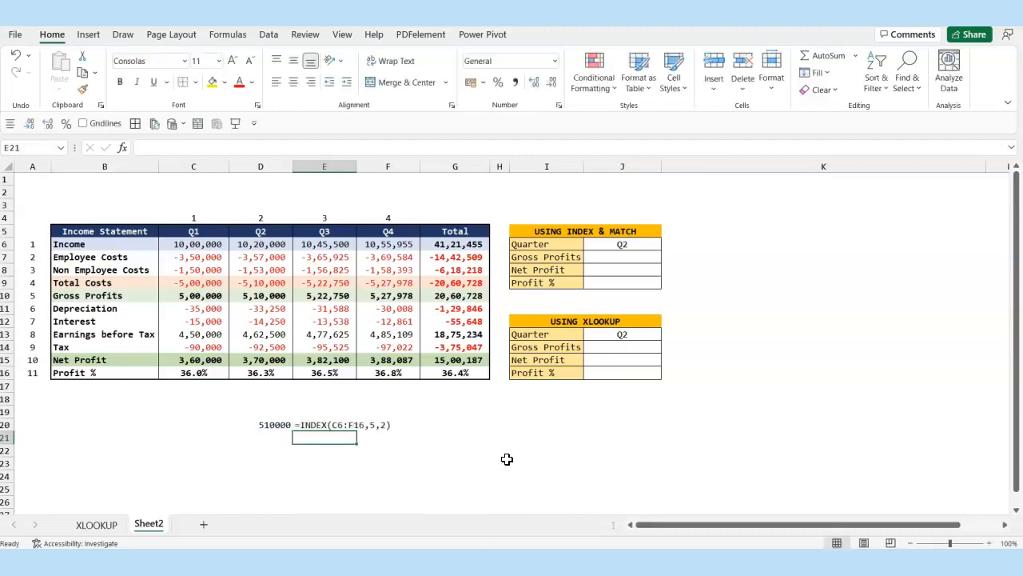
{"action": "left_click", "coordinate": [272, 424]}
{"action": "left_click", "coordinate": [330, 426]}
{"action": "left_click", "coordinate": [308, 425]}
{"action": "left_click", "coordinate": [385, 438]}
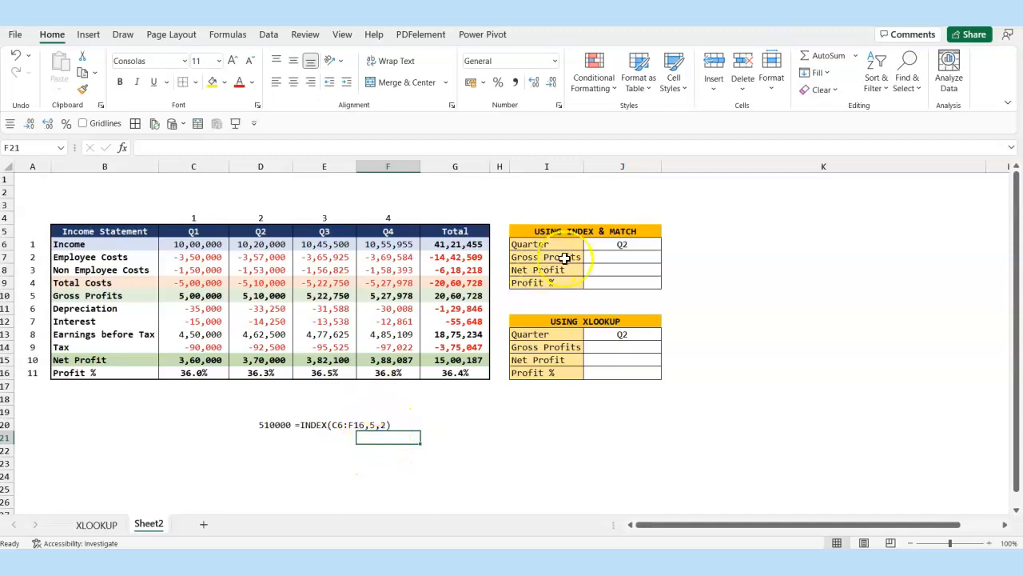
Enter =MATCH(I7,$B$6:$B$16,0) in C24 to find the row position of Gross Profits in the income statement.
{"action": "left_click", "coordinate": [200, 476]}
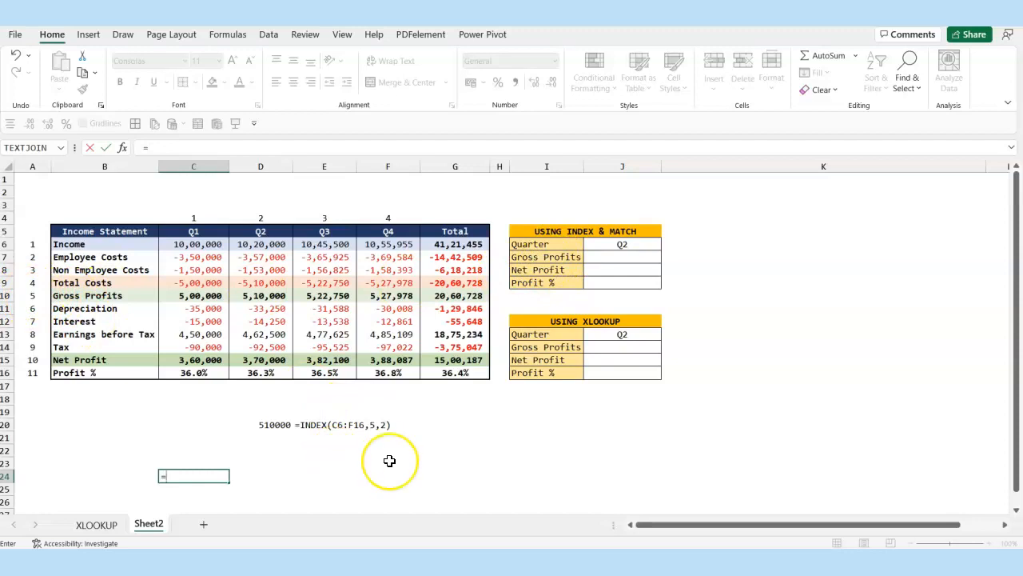
{"action": "type", "text": "MATCH("}
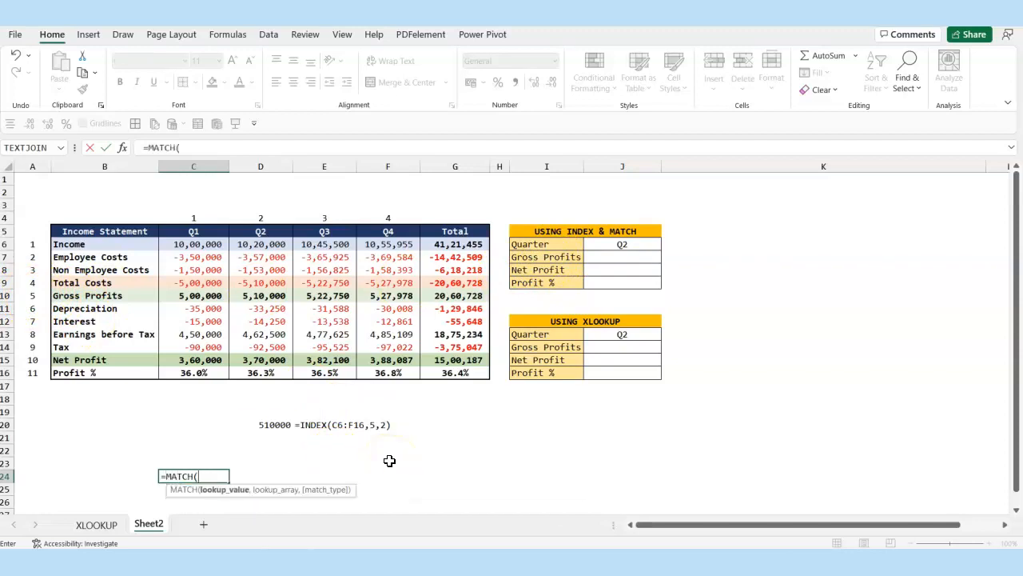
{"action": "left_click", "coordinate": [549, 258]}
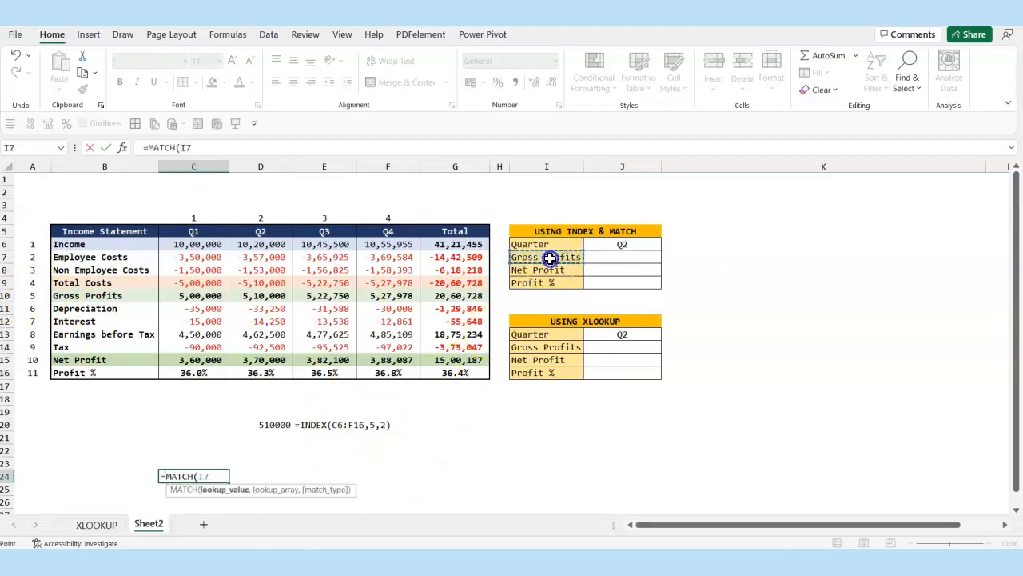
{"action": "type", "text": ","}
{"action": "left_click_drag", "start_coordinate": [73, 244], "coordinate": [84, 374]}
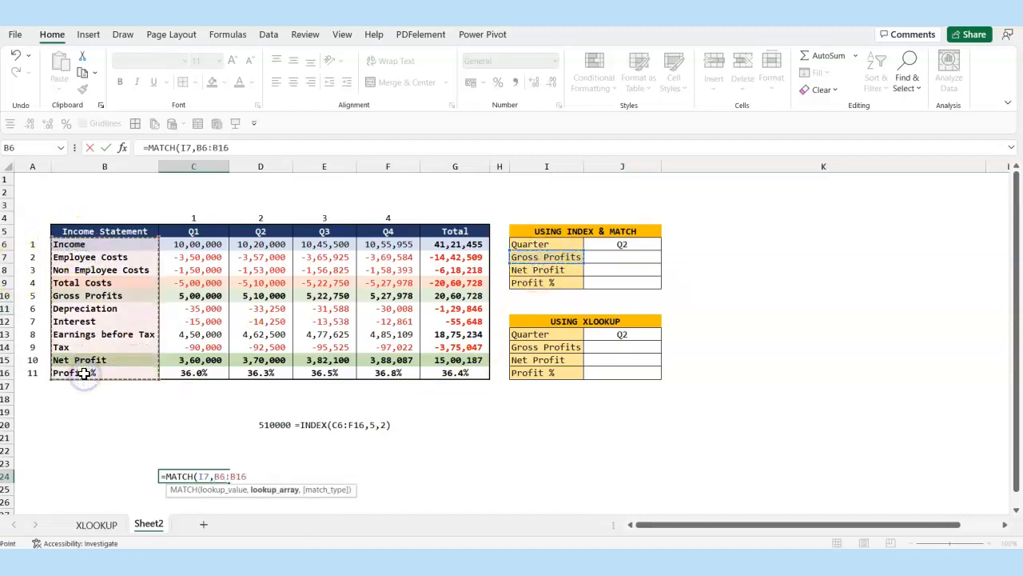
{"action": "key", "text": "F4"}
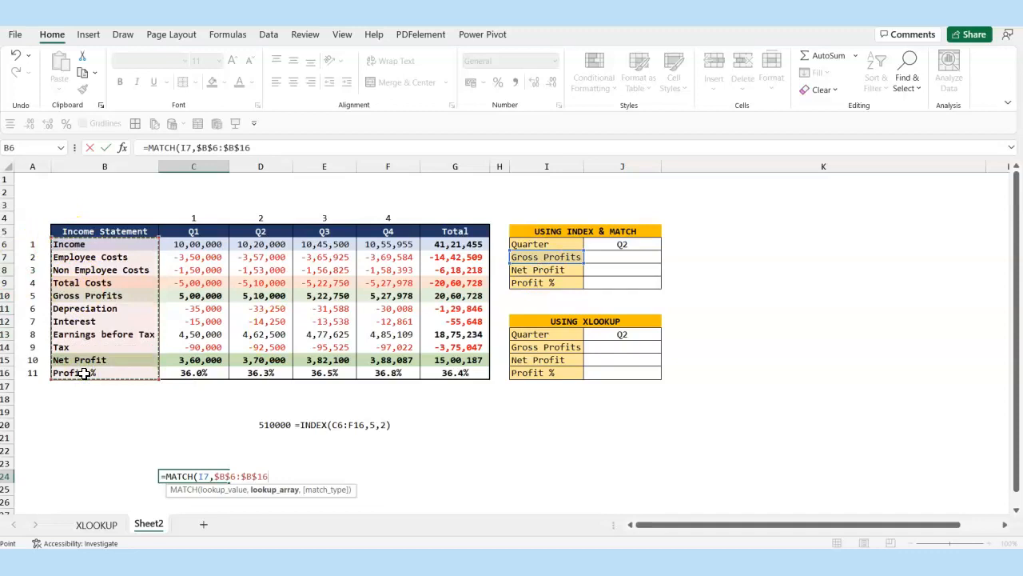
{"action": "type", "text": ",0"}
{"action": "key", "text": "ctrl+Return"}
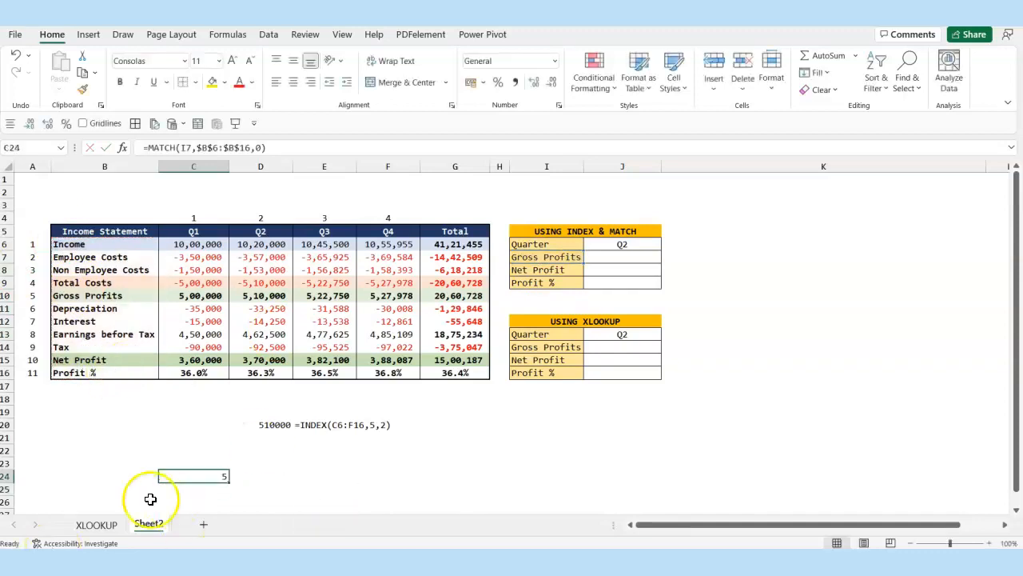
Display the MATCH formula from C24 as text in D24 using FORMULATEXT, and select the empty cell G24.
{"action": "left_click", "coordinate": [245, 476]}
{"action": "type", "text": "="}
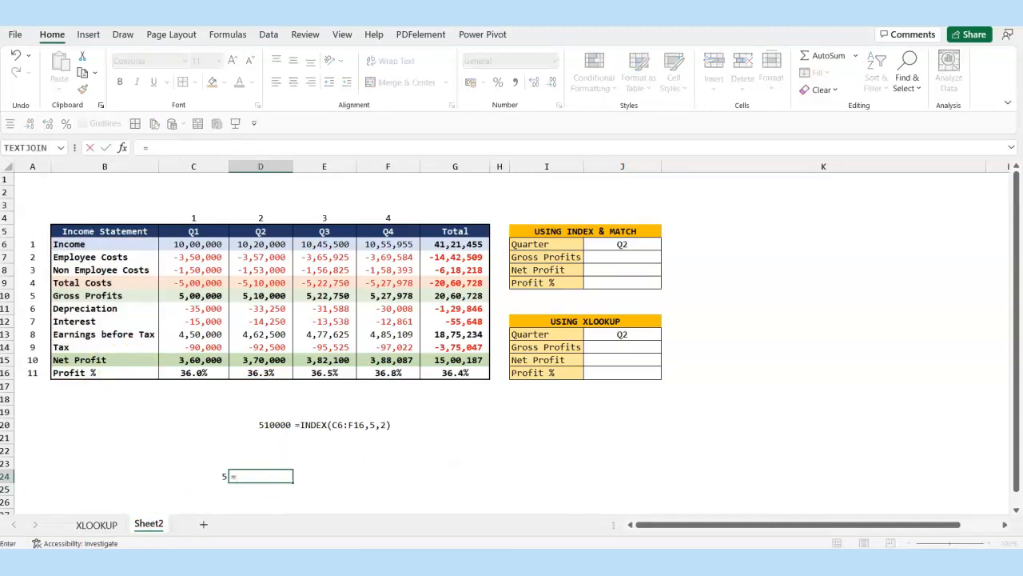
{"action": "type", "text": "FORU"}
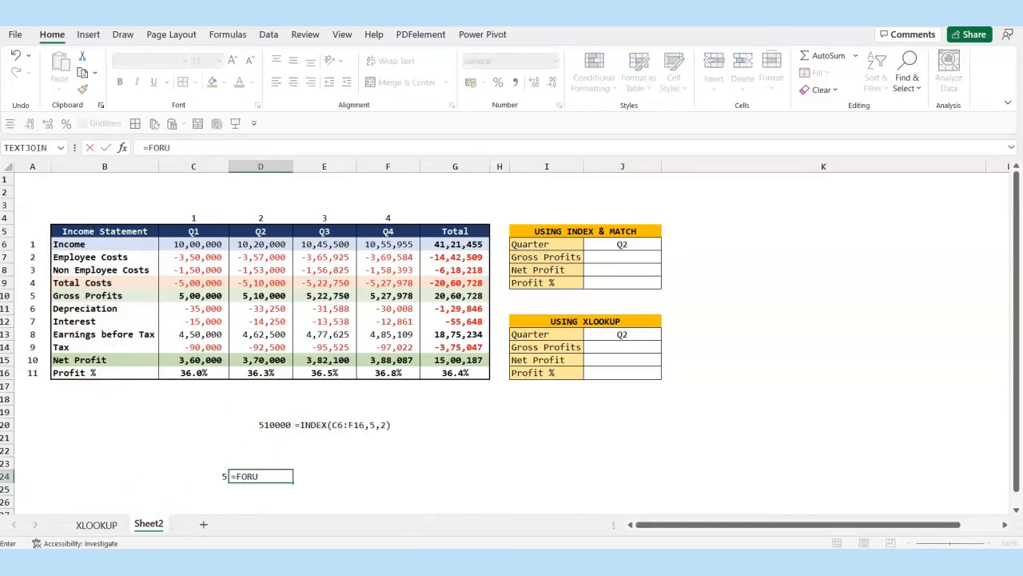
{"action": "key", "text": "BackSpace"}
{"action": "type", "text": "MULATEXT("}
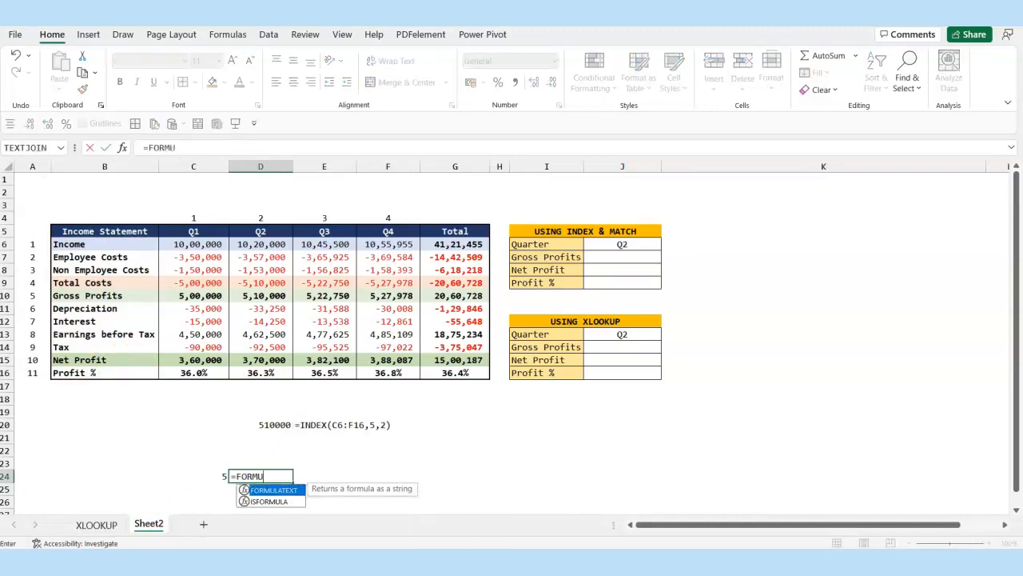
{"action": "key", "text": "Left"}
{"action": "key", "text": "Return"}
{"action": "key", "text": "Up"}
{"action": "key", "text": "Right"}
{"action": "key", "text": "Right"}
{"action": "key", "text": "Right"}
{"action": "key", "text": "Right"}
{"action": "key", "text": "Left"}
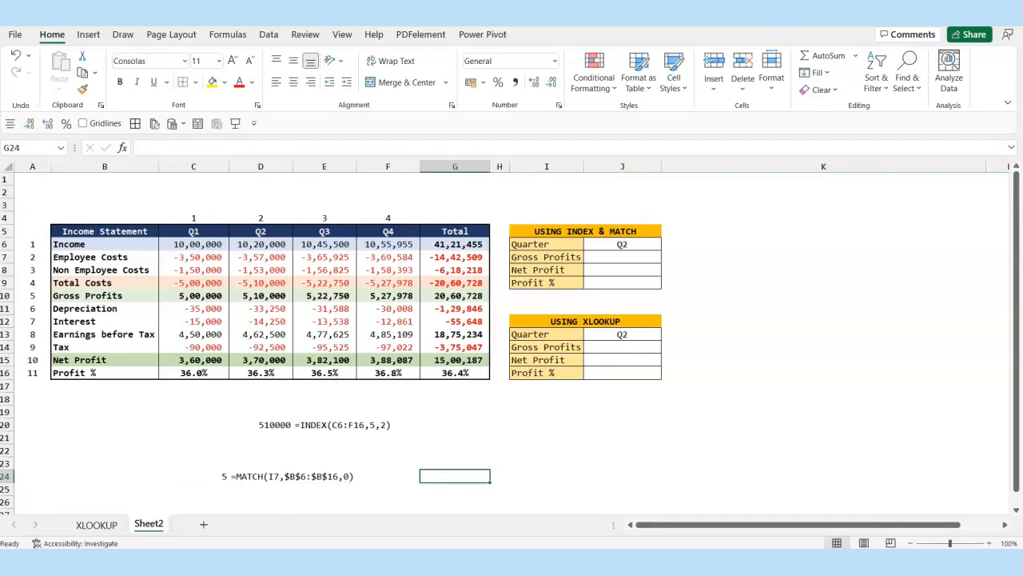
Enter =MATCH(J6,$C$5:$F$5,0) in F24 to find the column position of the selected quarter in the header row.
{"action": "key", "text": "Left"}
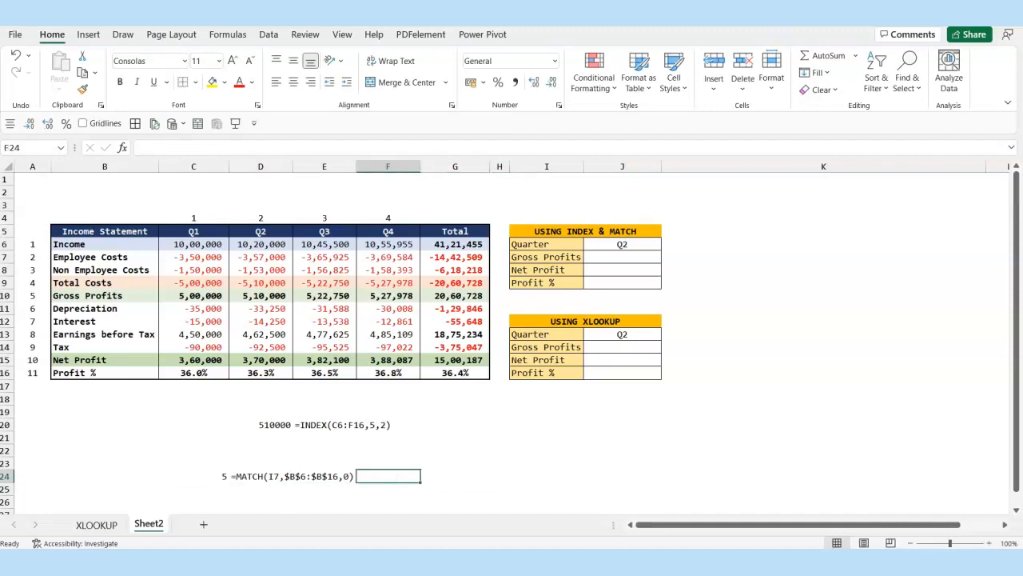
{"action": "type", "text": "=MATCH("}
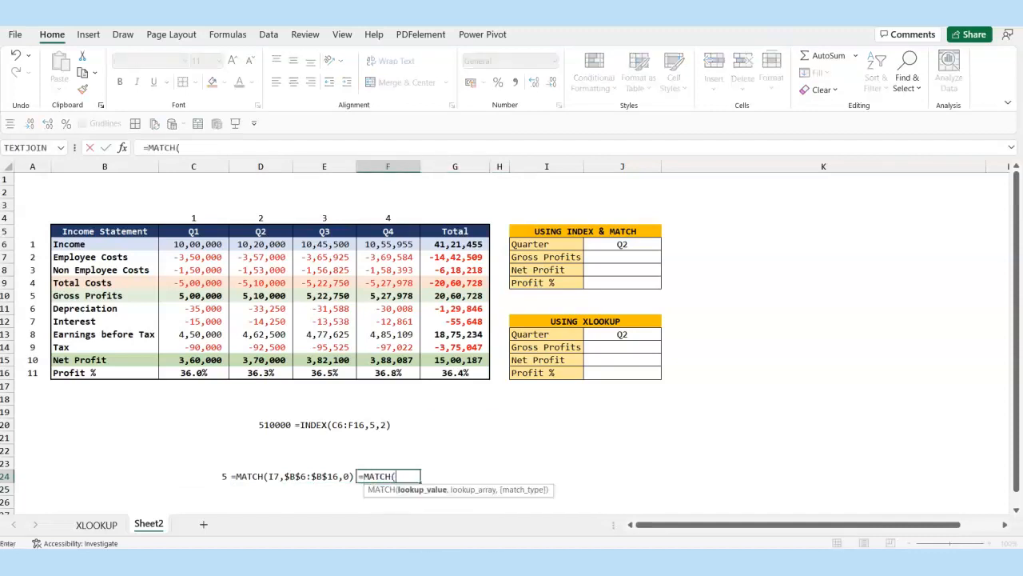
{"action": "left_click", "coordinate": [649, 243]}
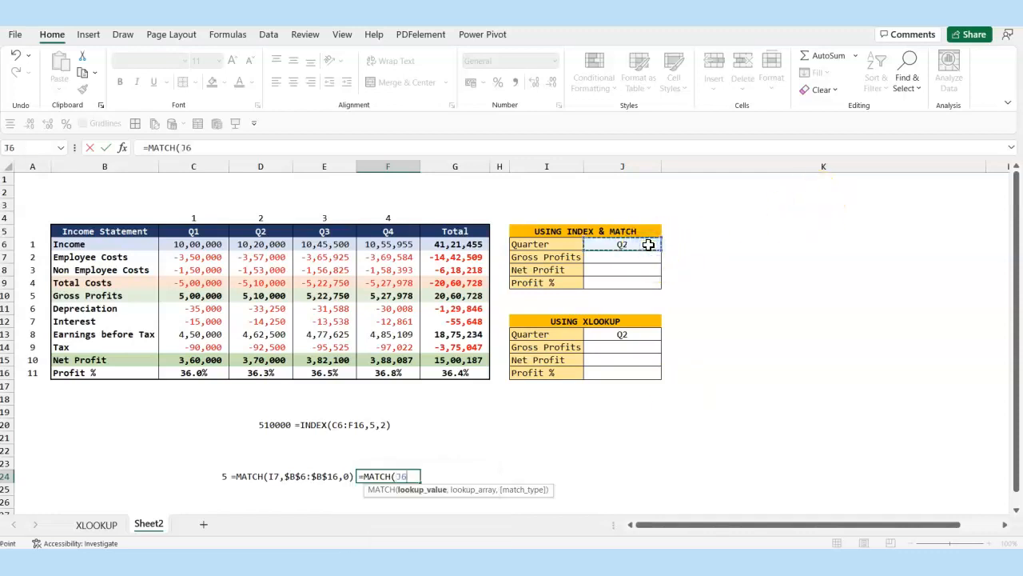
{"action": "type", "text": ","}
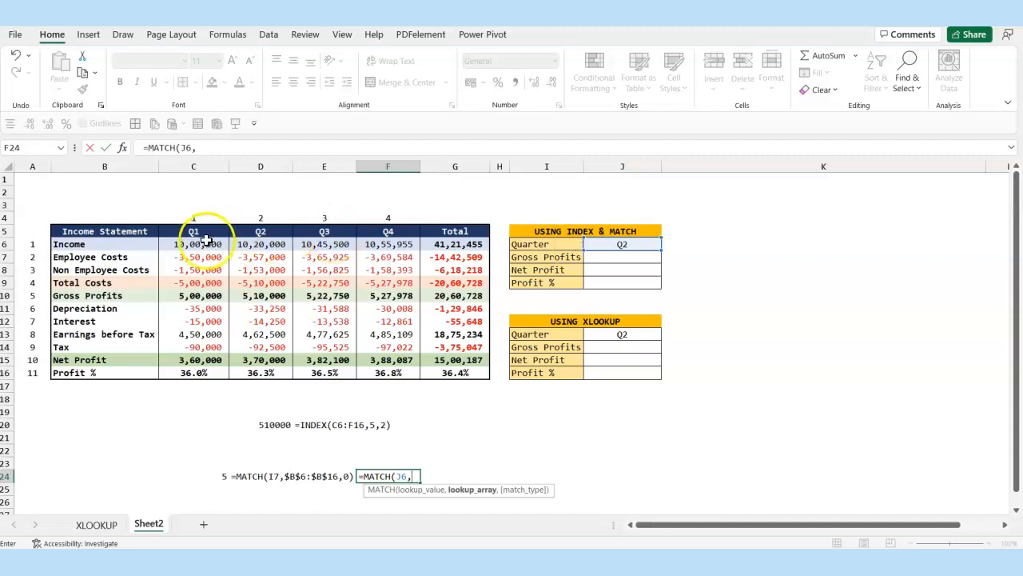
{"action": "left_click_drag", "start_coordinate": [198, 232], "coordinate": [382, 229]}
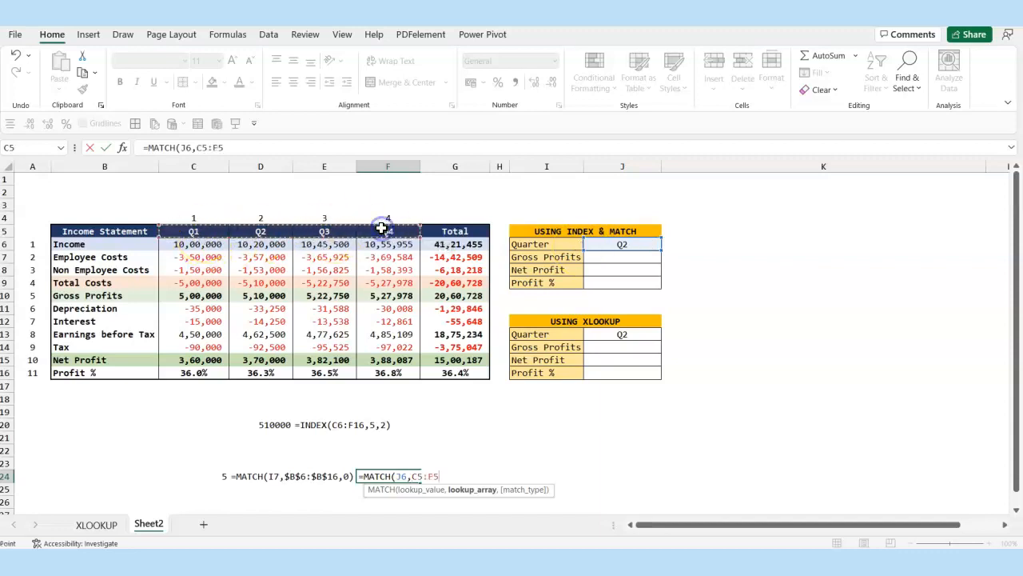
{"action": "key", "text": "F4"}
{"action": "type", "text": ",0)"}
{"action": "key", "text": "ctrl+Return"}
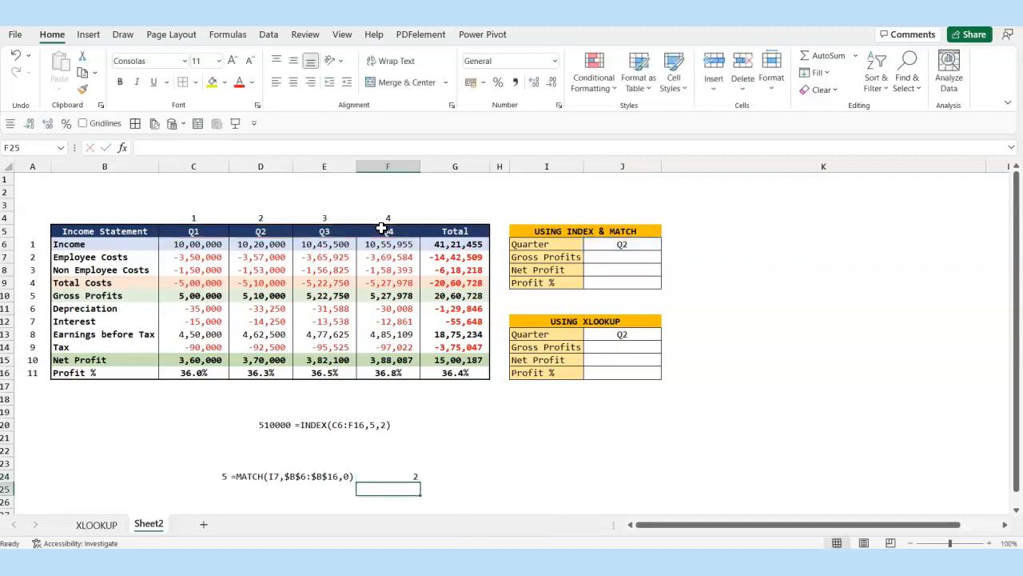
Copy the FORMULATEXT formula from D24 into G24 to display the F24 MATCH formula as text.
{"action": "key", "text": "Right"}
{"action": "key", "text": "Left"}
{"action": "key", "text": "Left"}
{"action": "key", "text": "Left"}
{"action": "key", "text": "Left"}
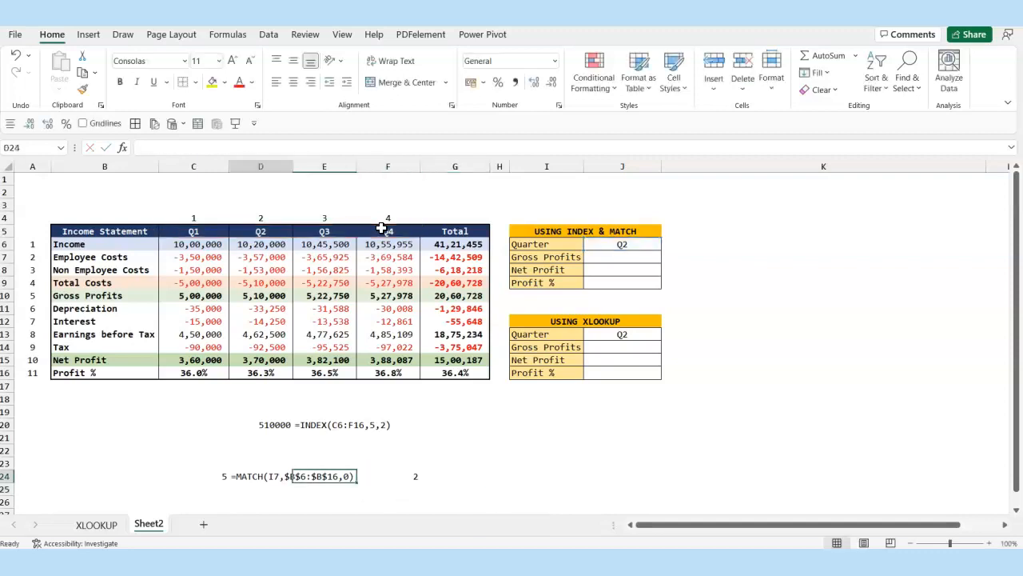
{"action": "key", "text": "Right"}
{"action": "key", "text": "ctrl+c"}
{"action": "key", "text": "Right"}
{"action": "key", "text": "Right"}
{"action": "key", "text": "Right"}
{"action": "key", "text": "ctrl+v"}
{"action": "key", "text": "Escape"}
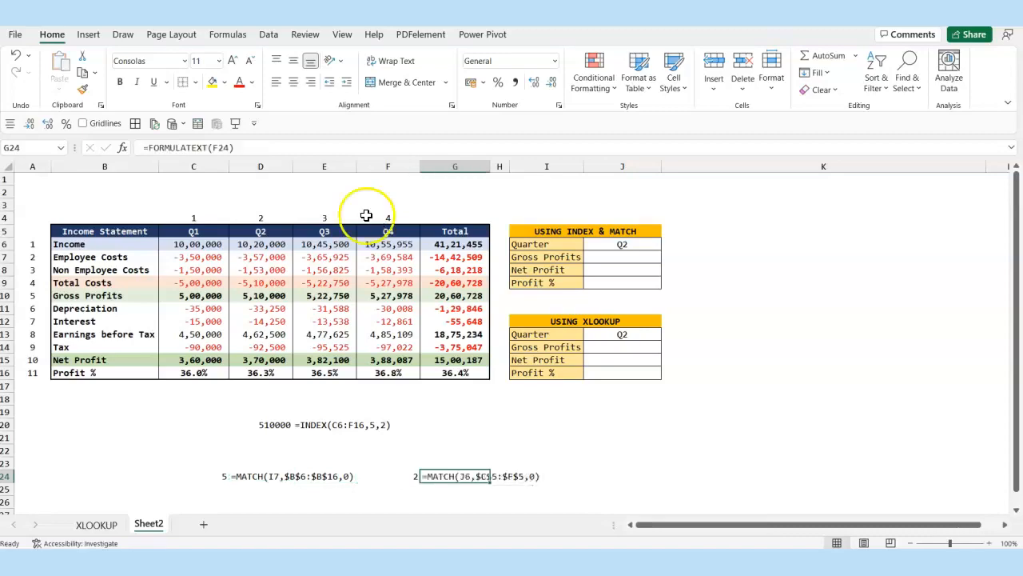
Examine the column and row positions calculated by the two MATCH formulas in F24 and C24.
{"action": "scroll", "coordinate": [366, 290], "scroll_direction": "down", "scroll_amount": 2}
{"action": "left_click", "coordinate": [391, 420]}
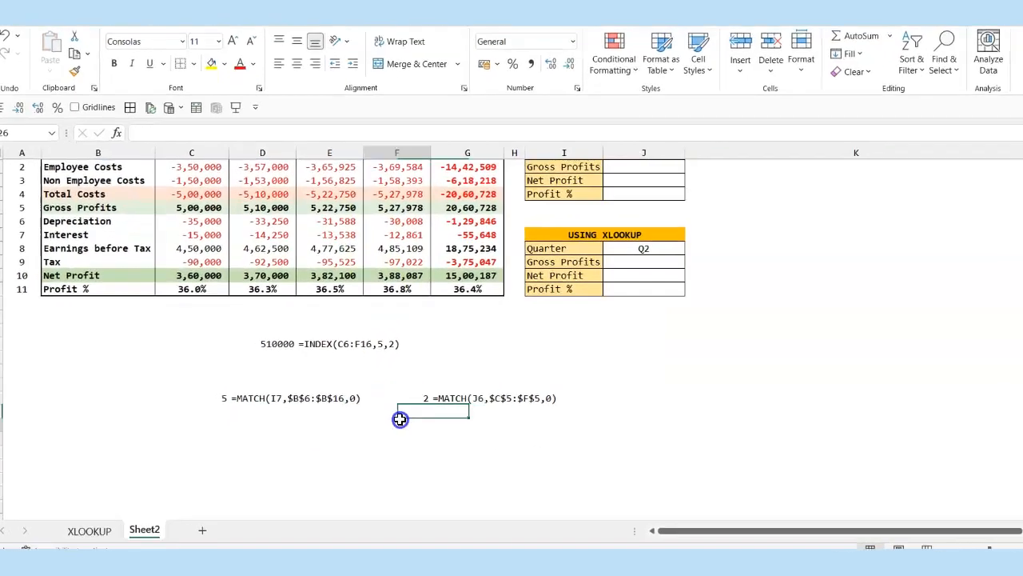
{"action": "left_click", "coordinate": [412, 399]}
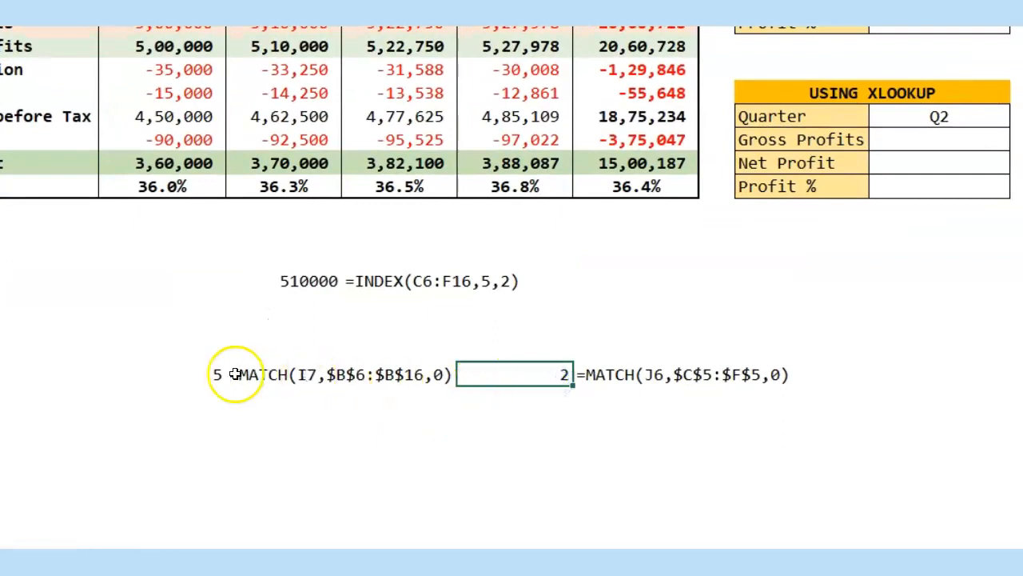
{"action": "left_click", "coordinate": [221, 373]}
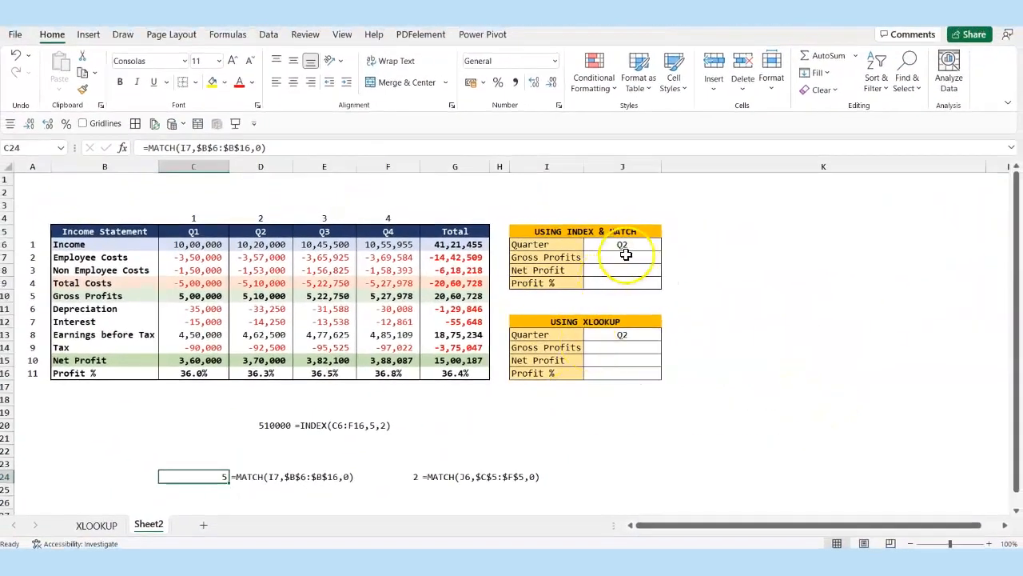
Begin an INDEX formula in J7 for Gross Profits with the absolute range $C$6:$F$16 as its array.
{"action": "left_click", "coordinate": [626, 255]}
{"action": "type", "text": "="}
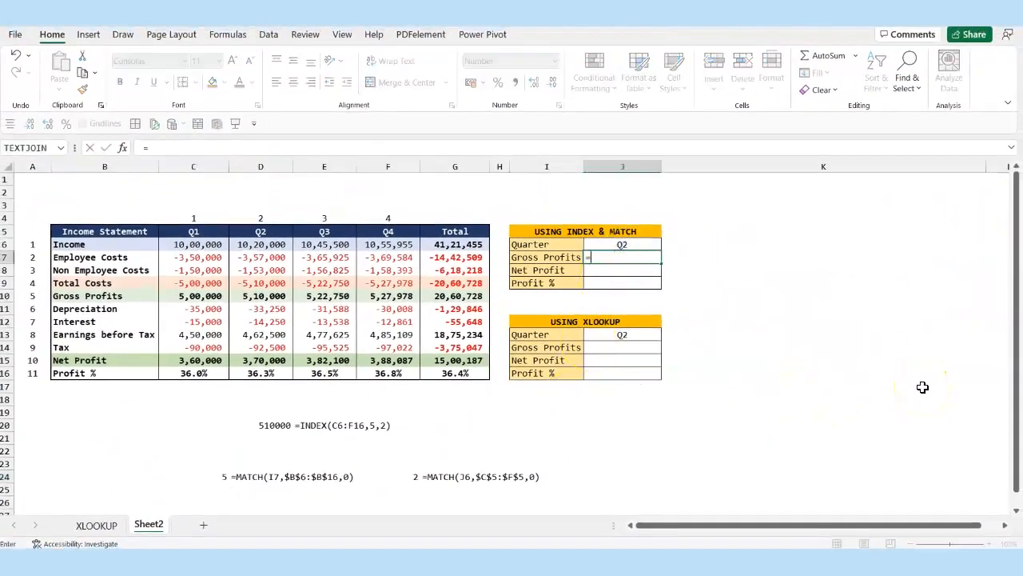
{"action": "type", "text": "INDEX("}
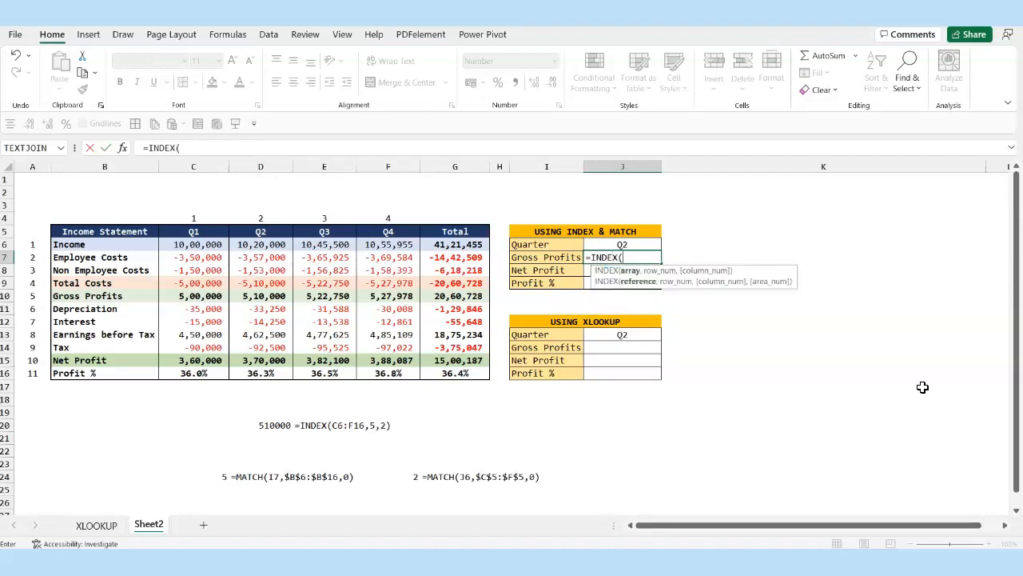
{"action": "left_click_drag", "start_coordinate": [196, 243], "coordinate": [378, 373]}
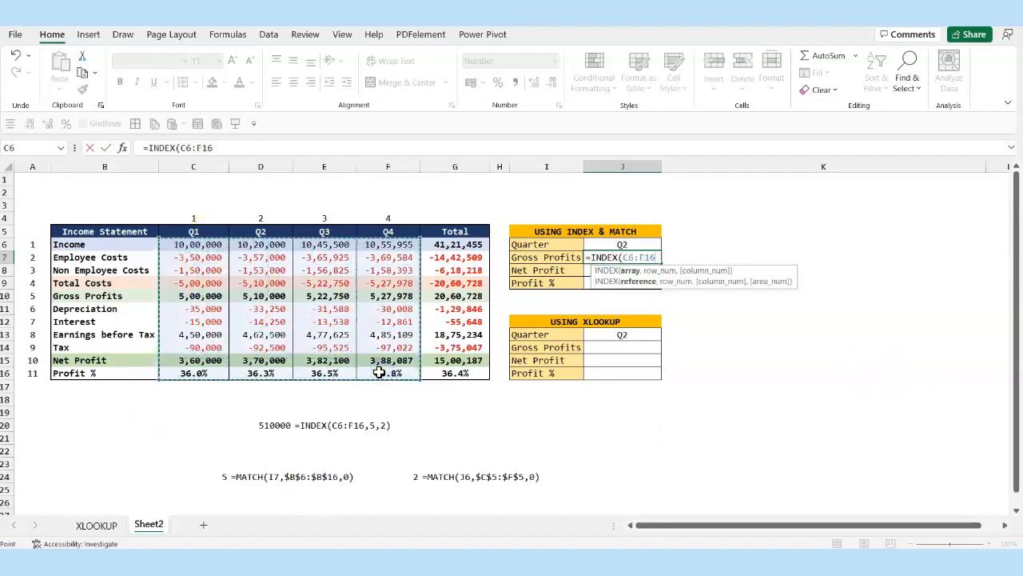
{"action": "key", "text": "F4"}
{"action": "type", "text": ","}
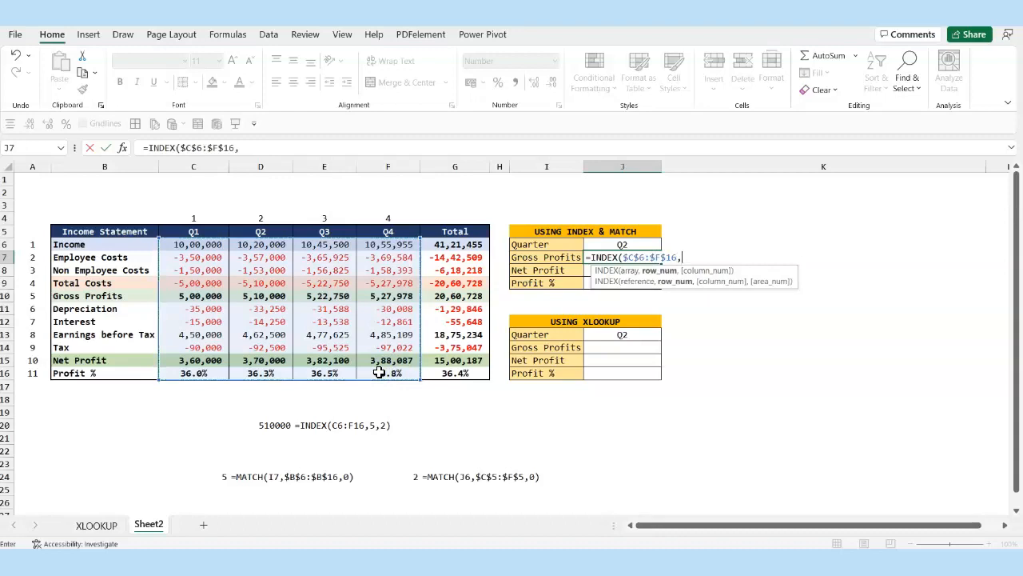
Add MATCH(I7,$B$6:$B$16,0) as the row number argument of the INDEX formula in J7.
{"action": "type", "text": "MATH"}
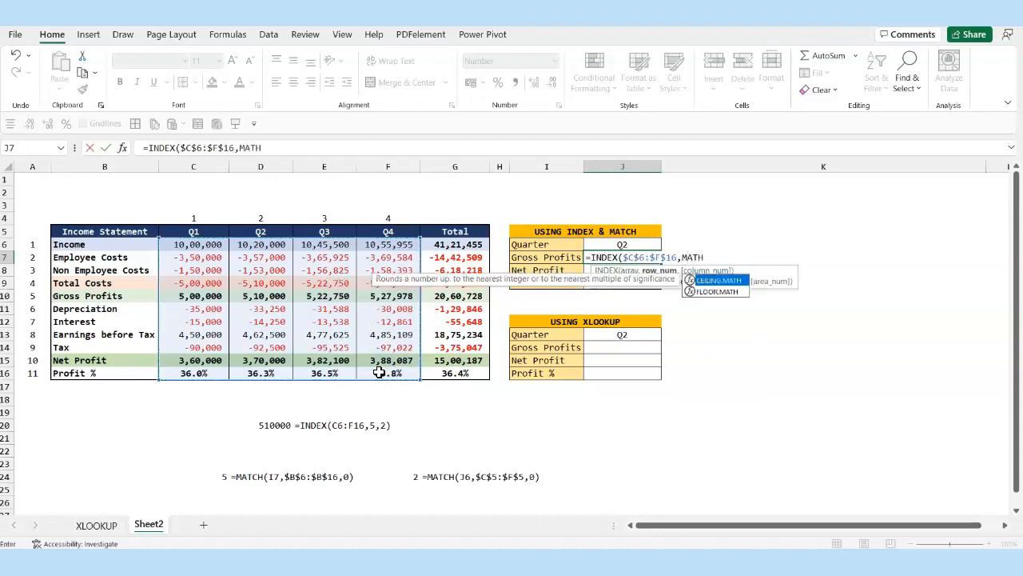
{"action": "key", "text": "BackSpace"}
{"action": "type", "text": "CH("}
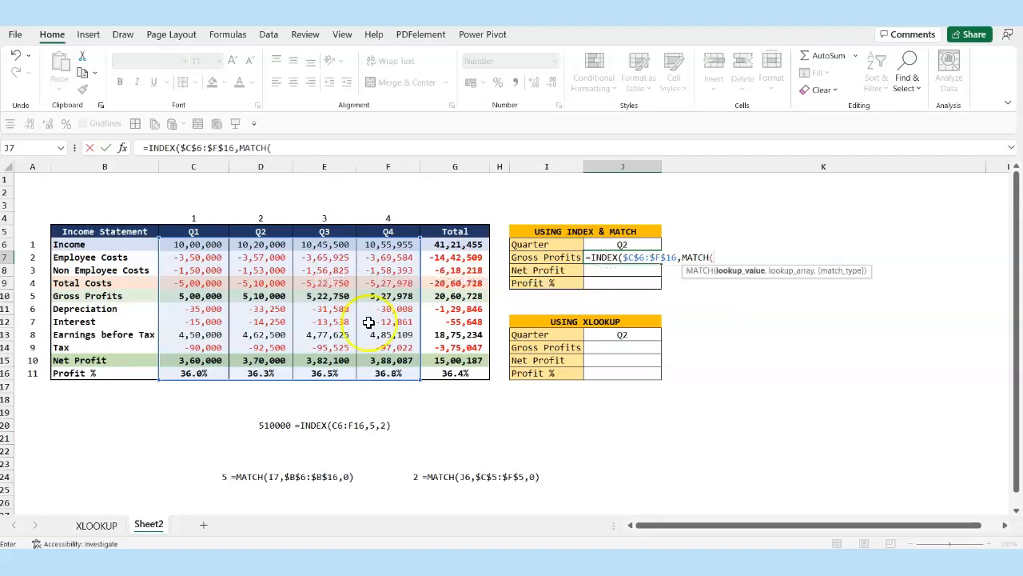
{"action": "left_click", "coordinate": [529, 257]}
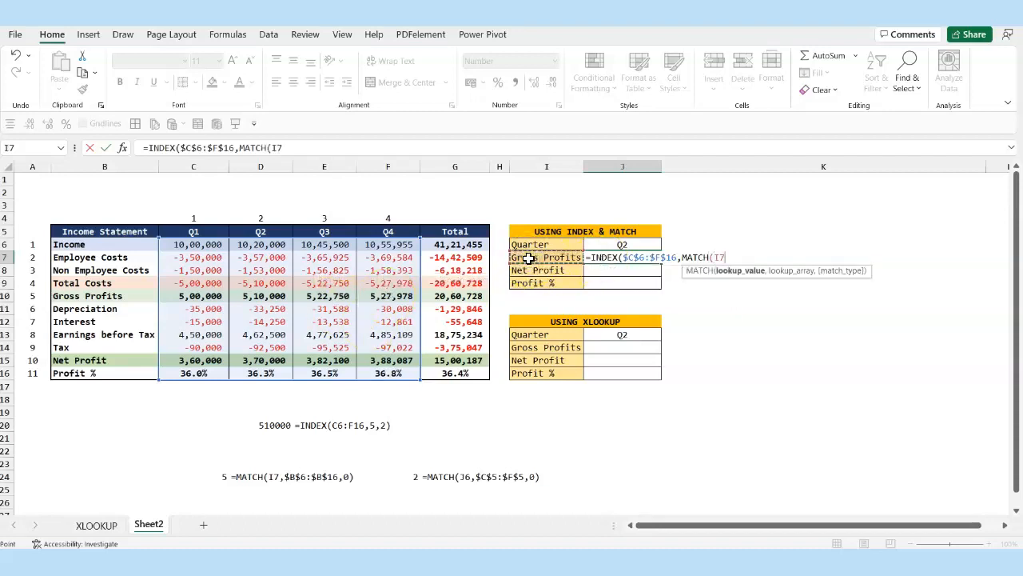
{"action": "type", "text": ","}
{"action": "left_click_drag", "start_coordinate": [103, 245], "coordinate": [104, 373]}
{"action": "key", "text": "F4"}
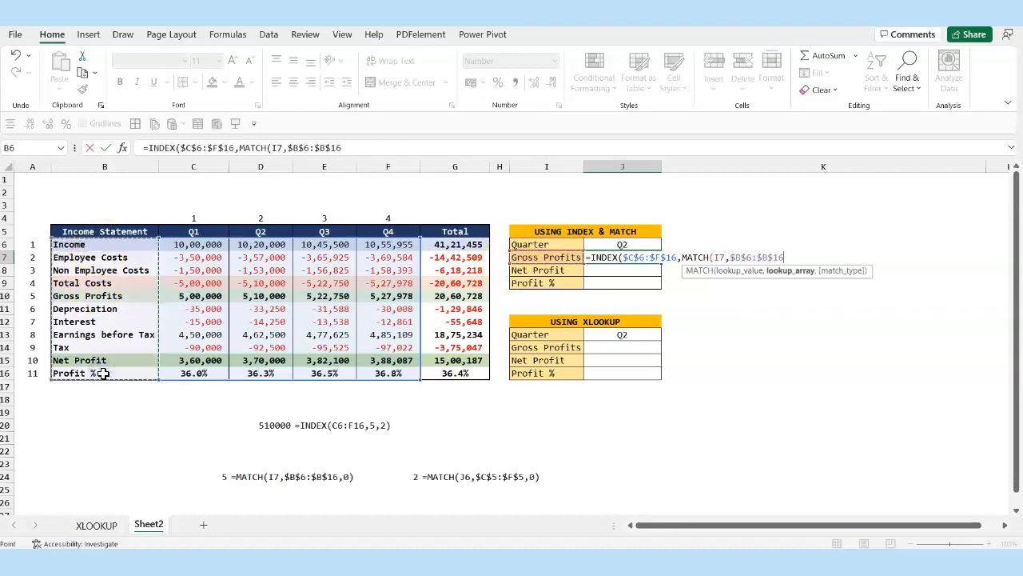
{"action": "type", "text": ",0)"}
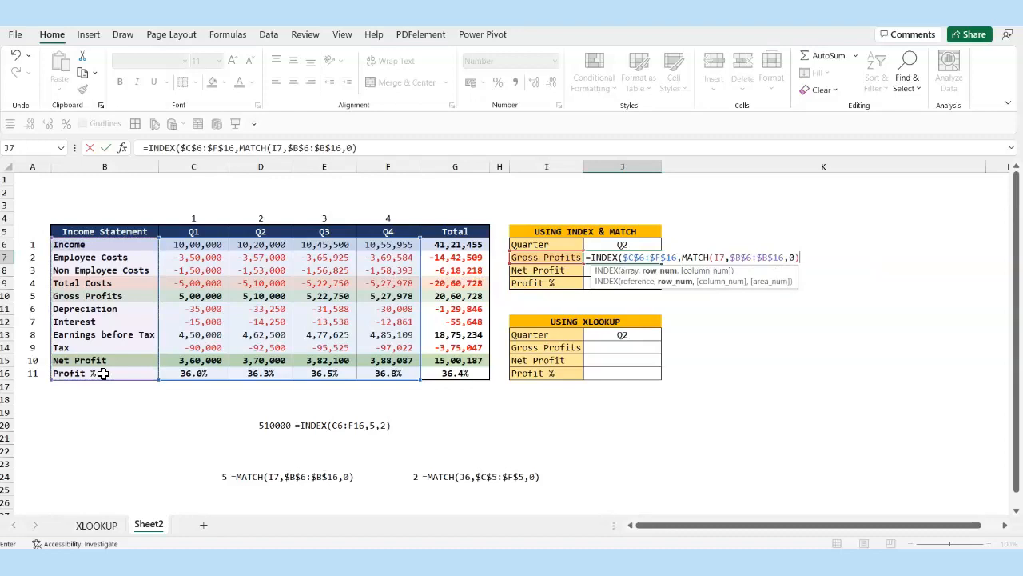
{"action": "type", "text": ","}
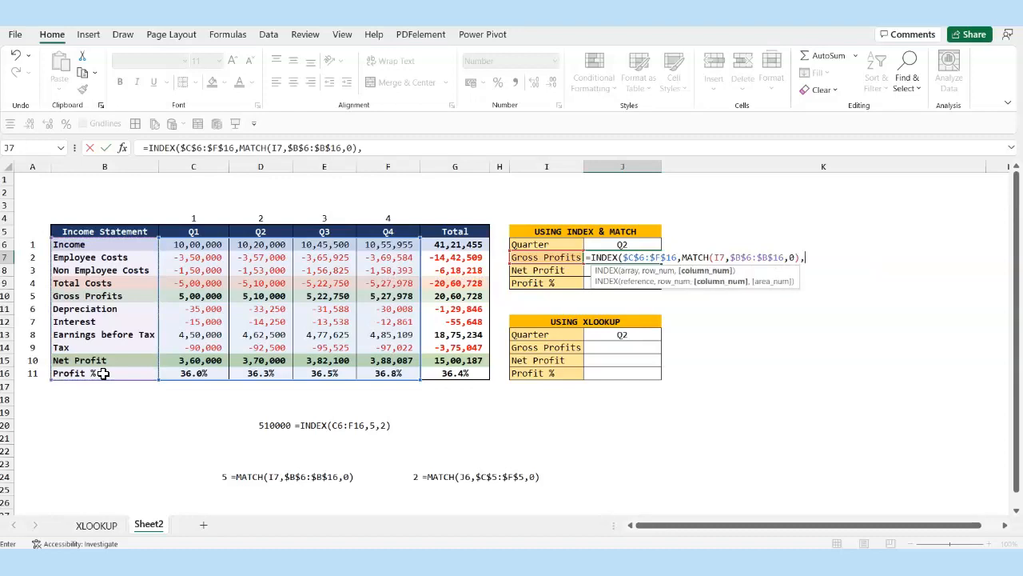
Add MATCH(J6,$C$5:$F$5,0) as the column number argument and complete the INDEX formula in J7.
{"action": "type", "text": "MATCH("}
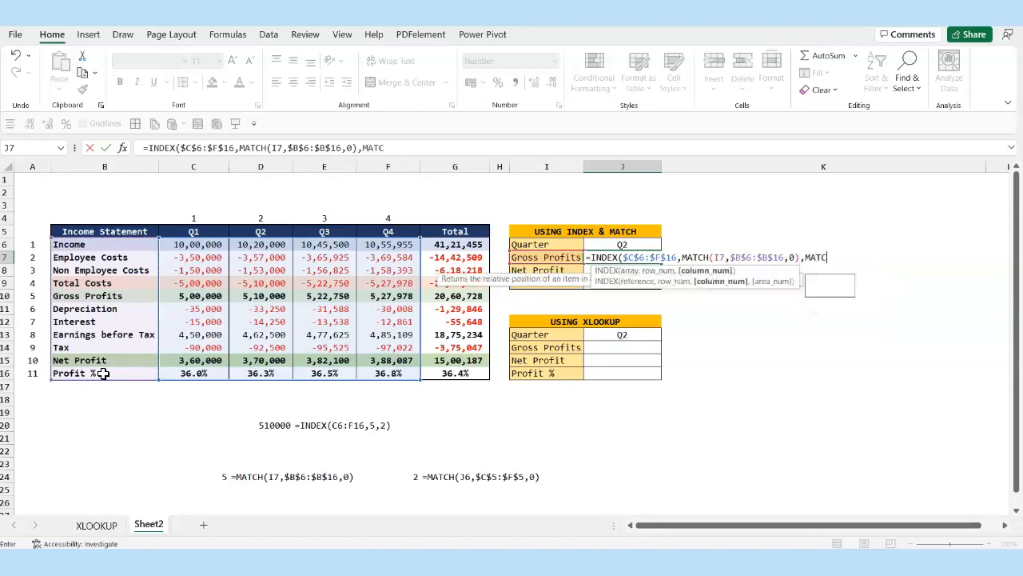
{"action": "left_click", "coordinate": [629, 244]}
{"action": "type", "text": ","}
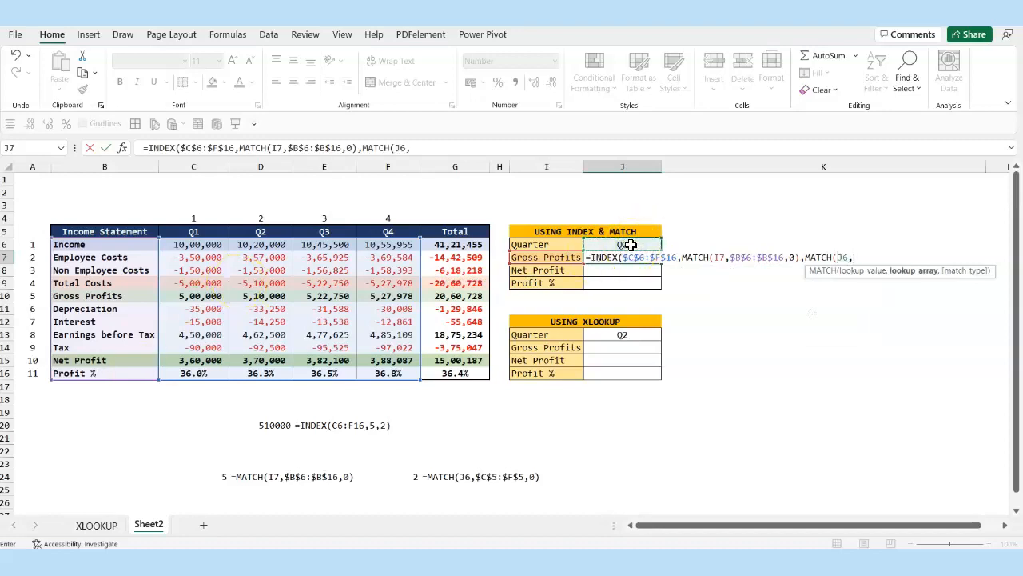
{"action": "left_click_drag", "start_coordinate": [188, 231], "coordinate": [388, 231]}
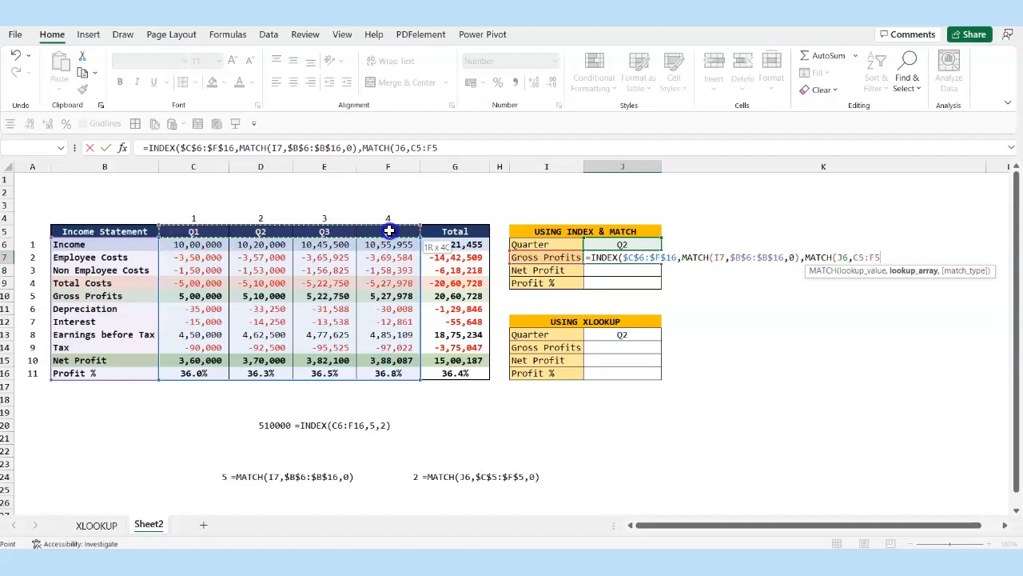
{"action": "key", "text": "F4"}
{"action": "type", "text": ","}
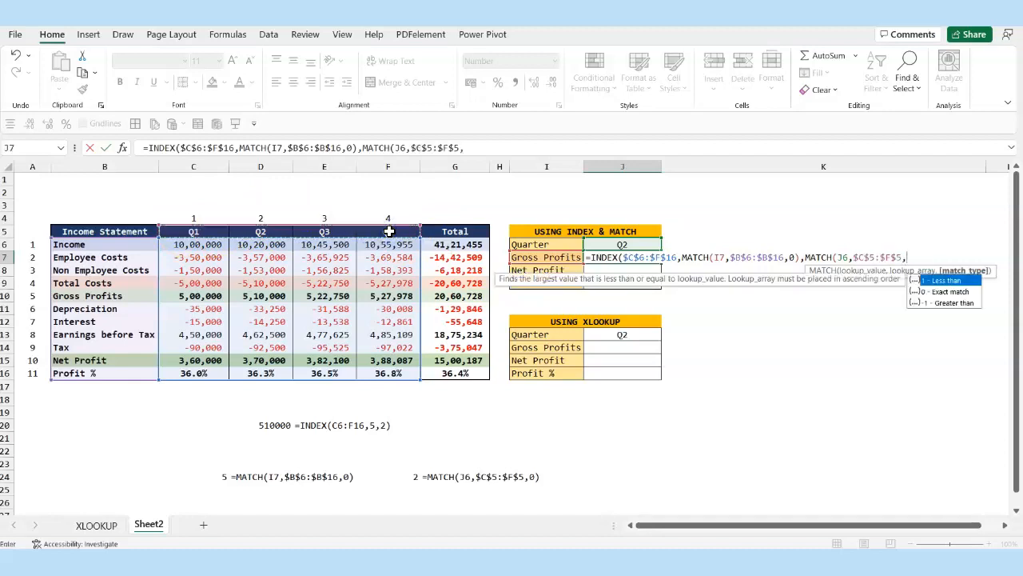
{"action": "type", "text": "0)"}
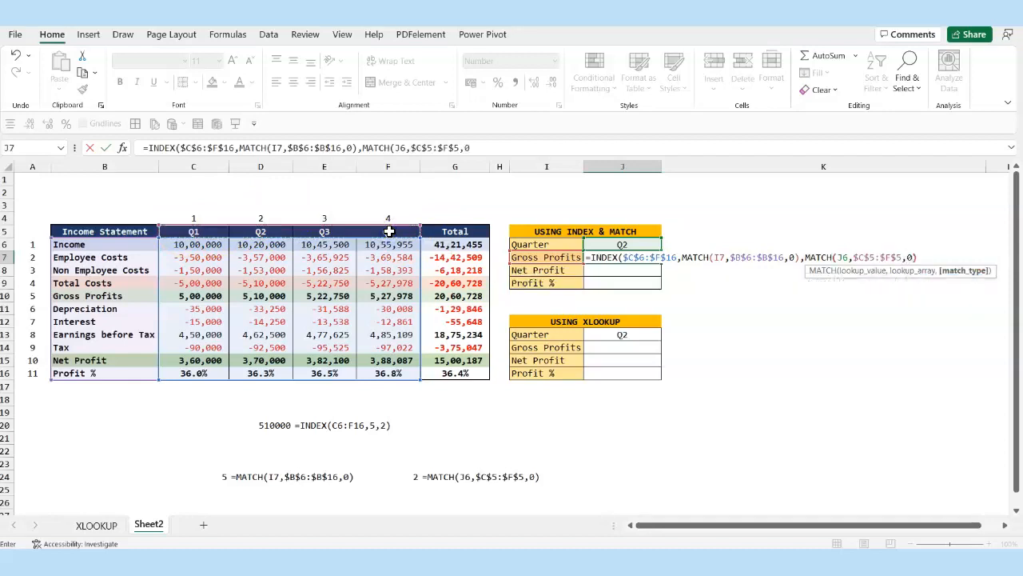
{"action": "key", "text": "Return"}
{"action": "key", "text": "Return"}
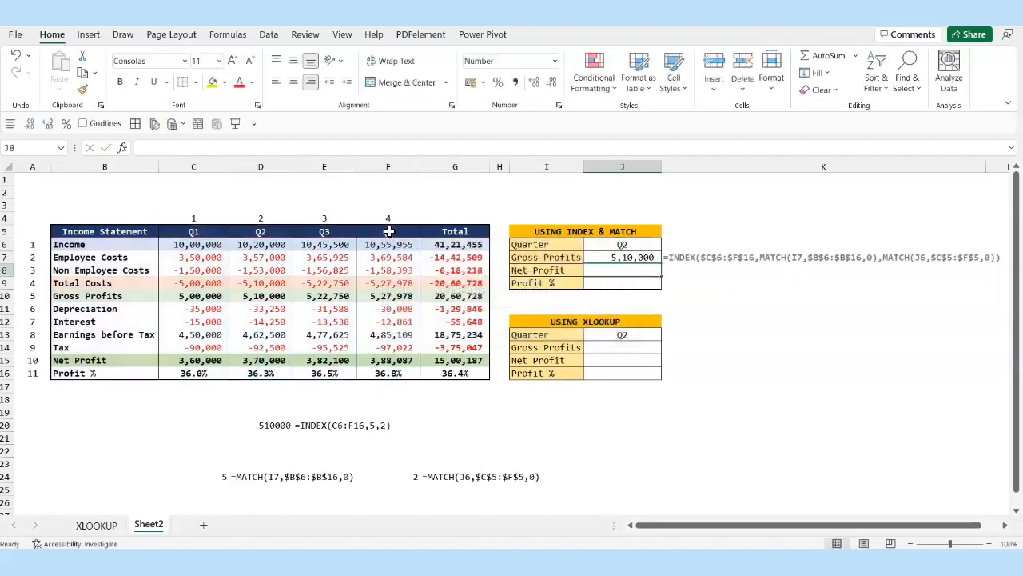
Compare the INDEX and MATCH result in J7 with the Q2 Gross Profits cell D10 in the income statement.
{"action": "left_click", "coordinate": [630, 258]}
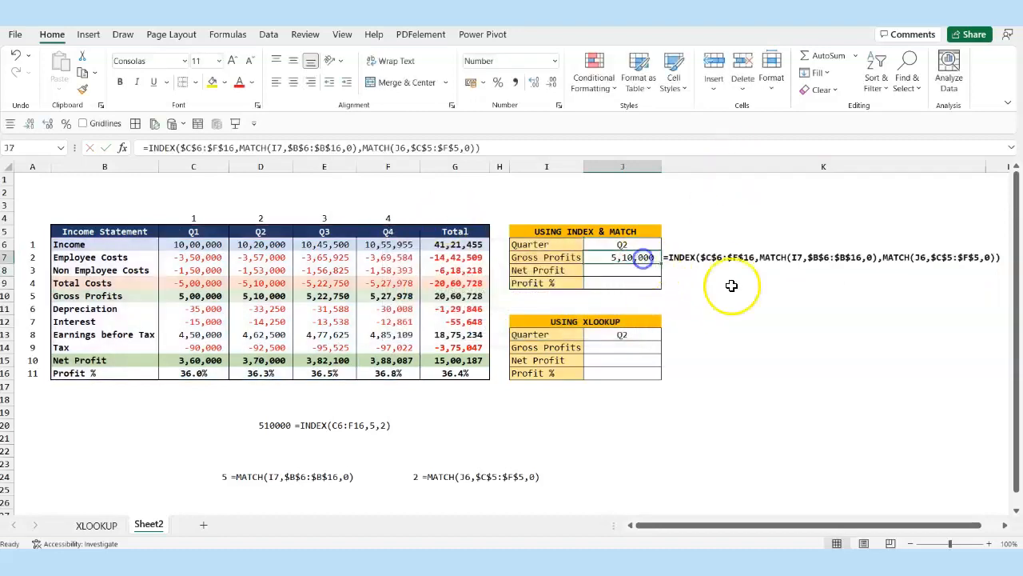
{"action": "left_click", "coordinate": [265, 296]}
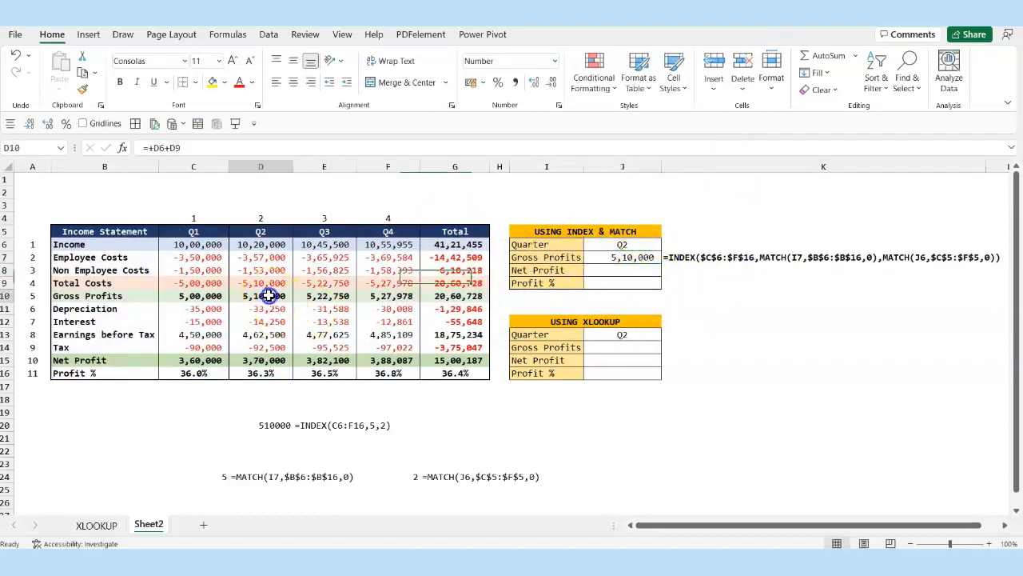
{"action": "left_click", "coordinate": [637, 258]}
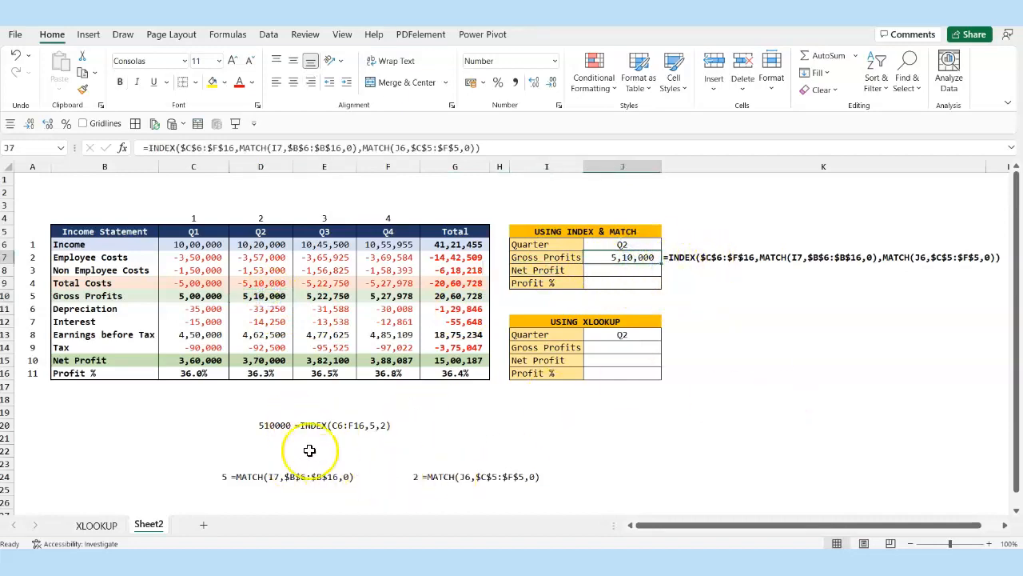
{"action": "left_click", "coordinate": [821, 308]}
Begin an XLOOKUP formula in J14 for Gross Profits with I14 as lookup value and the absolute range $B$6:$B$16 as lookup array.
{"action": "left_click", "coordinate": [624, 347]}
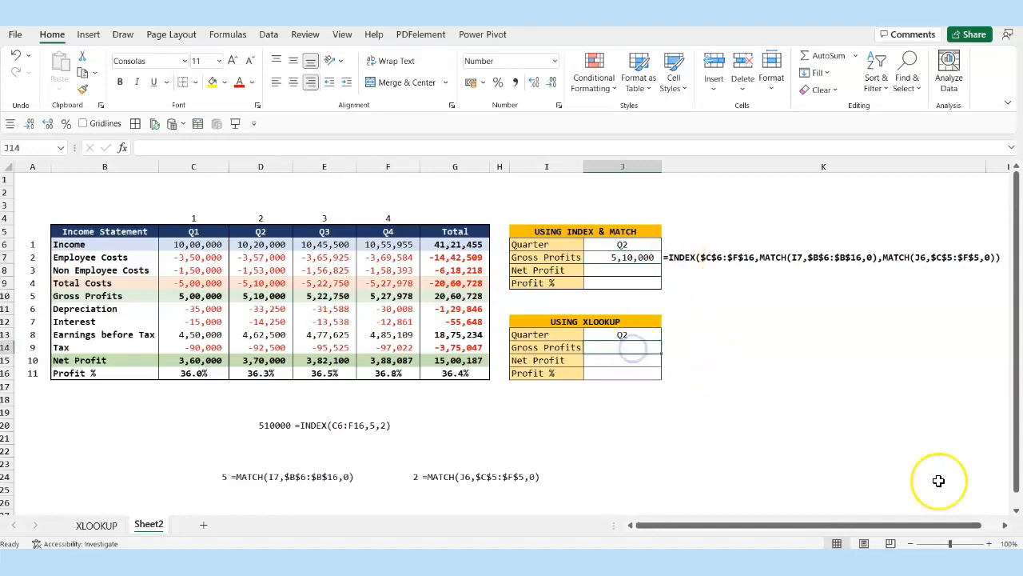
{"action": "type", "text": "=xl"}
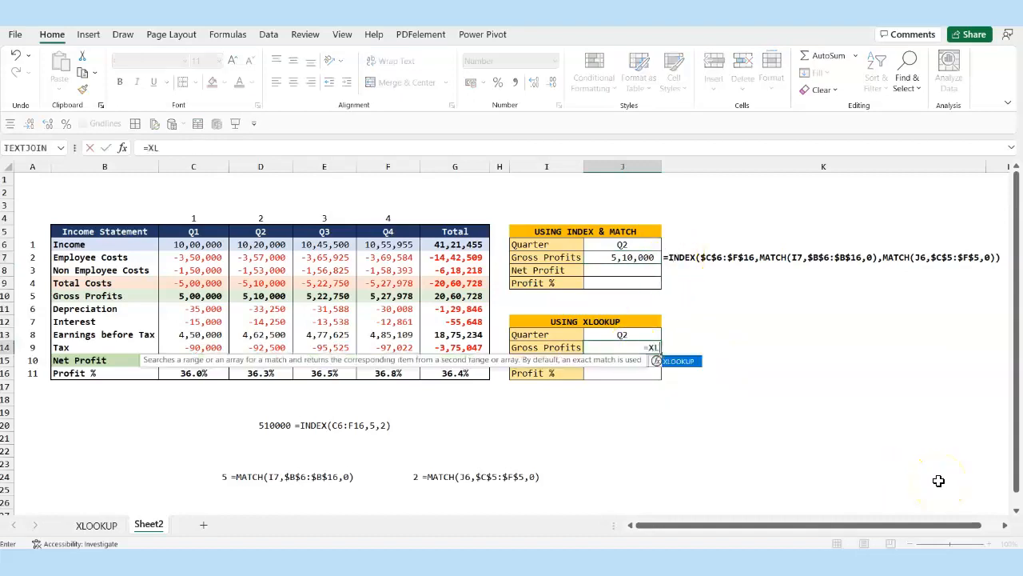
{"action": "key", "text": "Tab"}
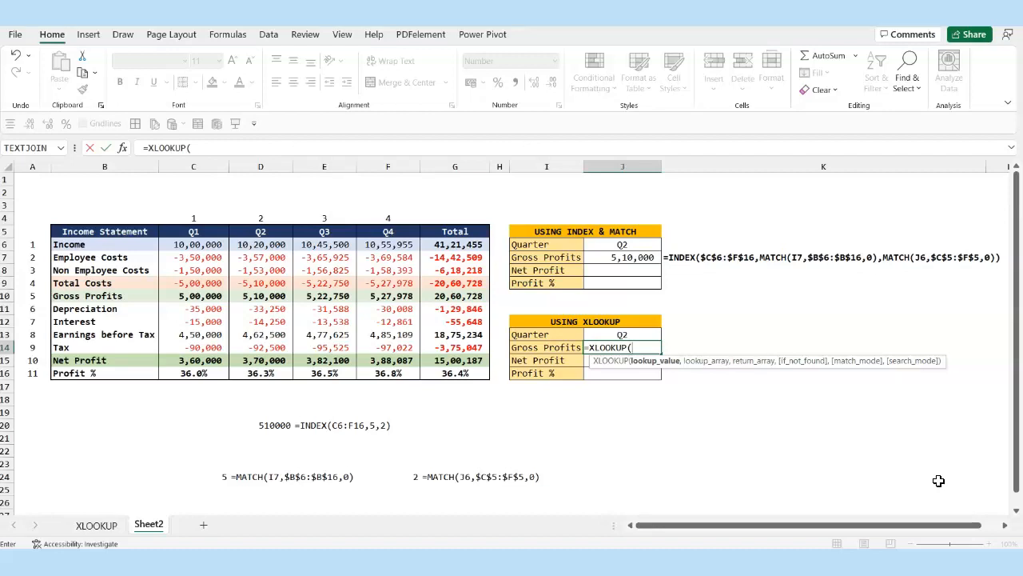
{"action": "left_click", "coordinate": [554, 347]}
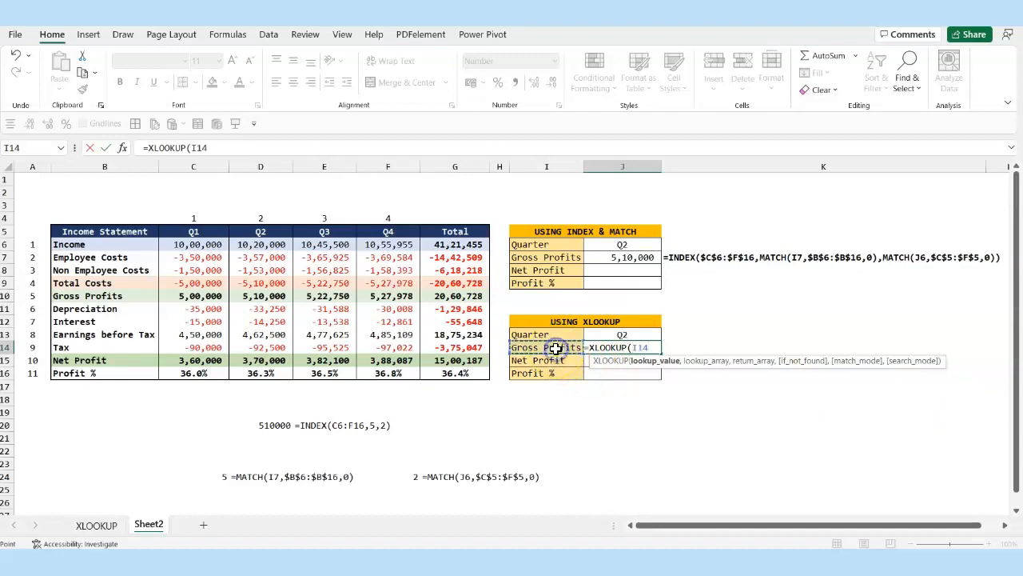
{"action": "type", "text": ","}
{"action": "left_click_drag", "start_coordinate": [80, 243], "coordinate": [82, 377]}
{"action": "key", "text": "F4"}
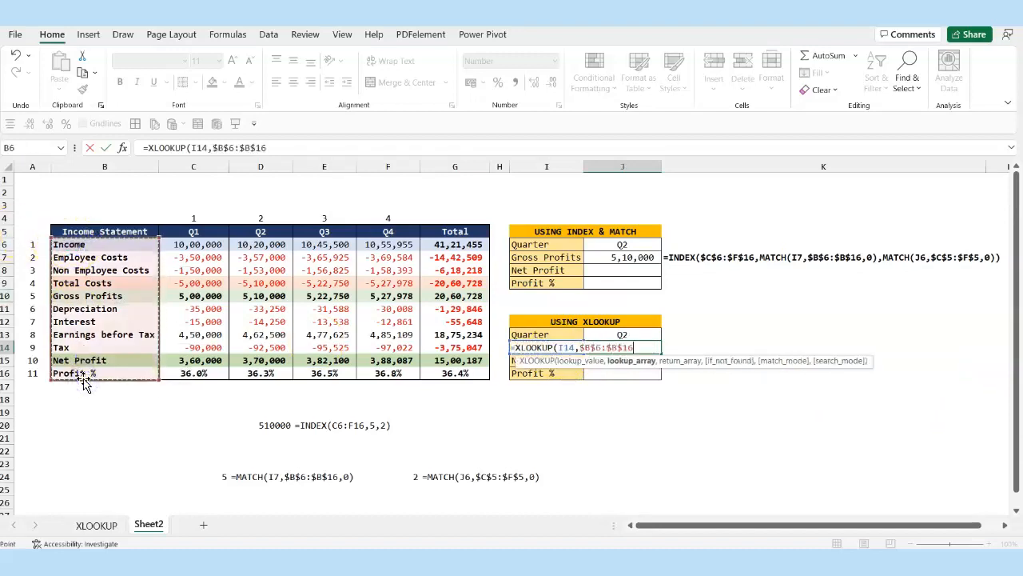
{"action": "type", "text": ","}
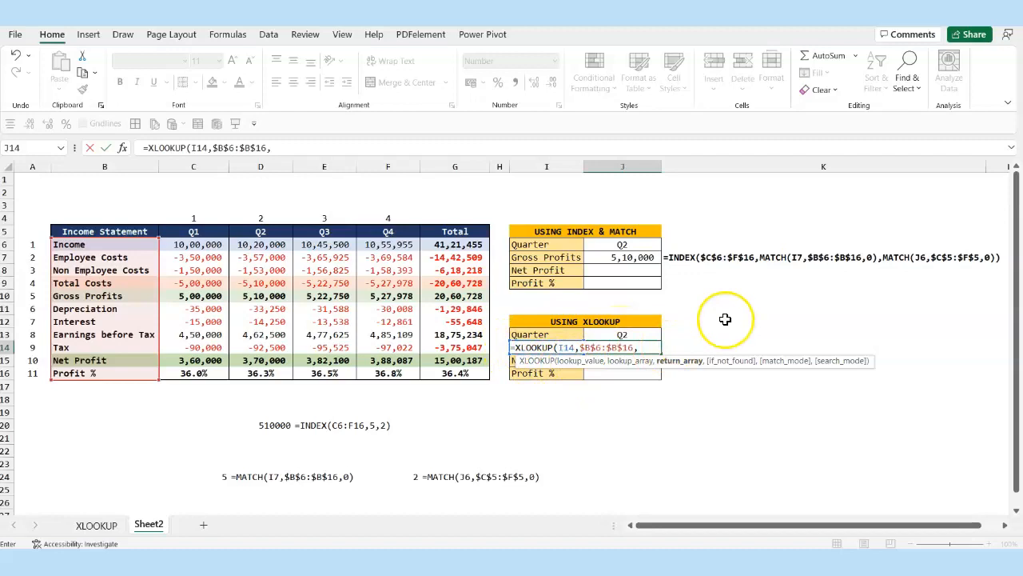
Nest a second XLOOKUP as the return array, with J13 as lookup value and the absolute range $C$5:$F$5 as lookup array.
{"action": "type", "text": "xl"}
{"action": "key", "text": "Tab"}
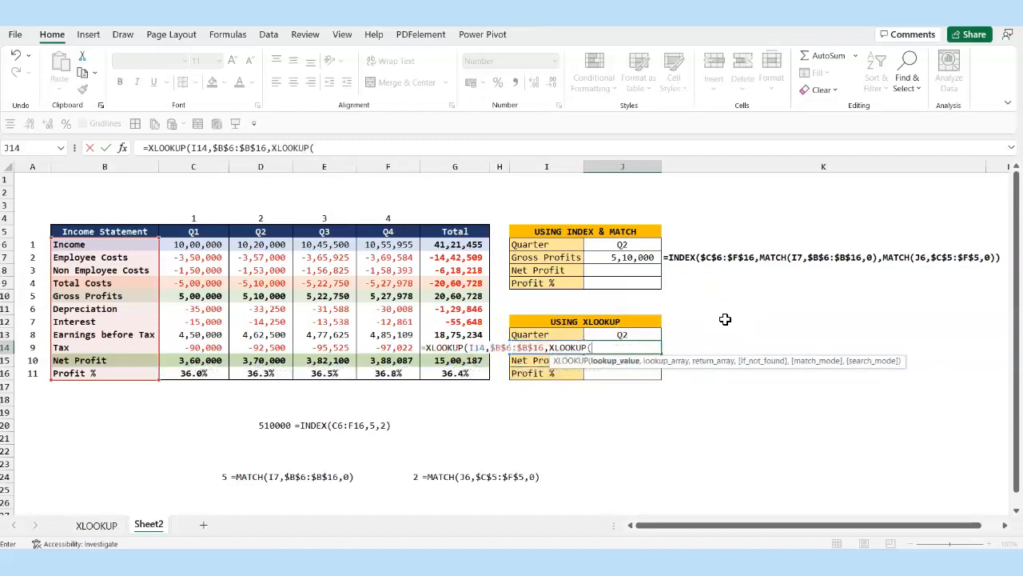
{"action": "left_click", "coordinate": [629, 334]}
{"action": "type", "text": ","}
{"action": "left_click_drag", "start_coordinate": [200, 231], "coordinate": [379, 231]}
{"action": "key", "text": "F4"}
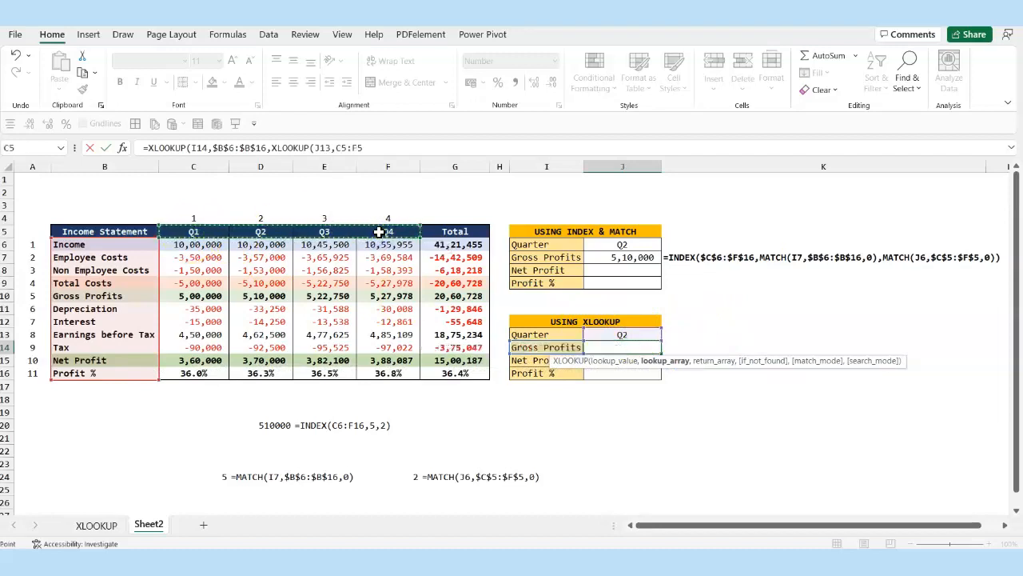
{"action": "type", "text": ","}
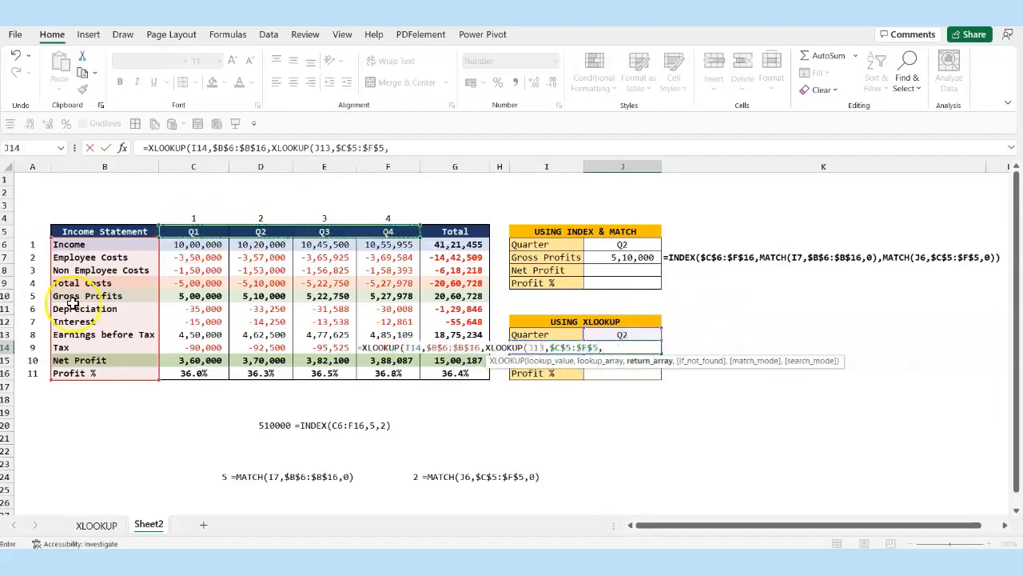
Set the nested XLOOKUP's return array to the absolute range $C$6:$F$16 and complete the formula in J14.
{"action": "left_click_drag", "start_coordinate": [180, 245], "coordinate": [387, 374]}
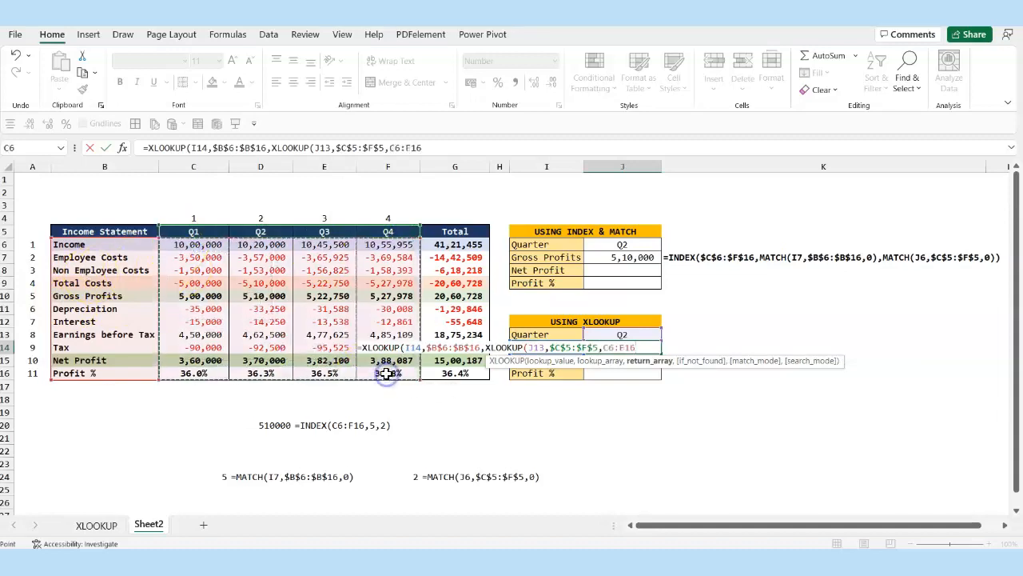
{"action": "key", "text": "F4"}
{"action": "type", "text": ")"}
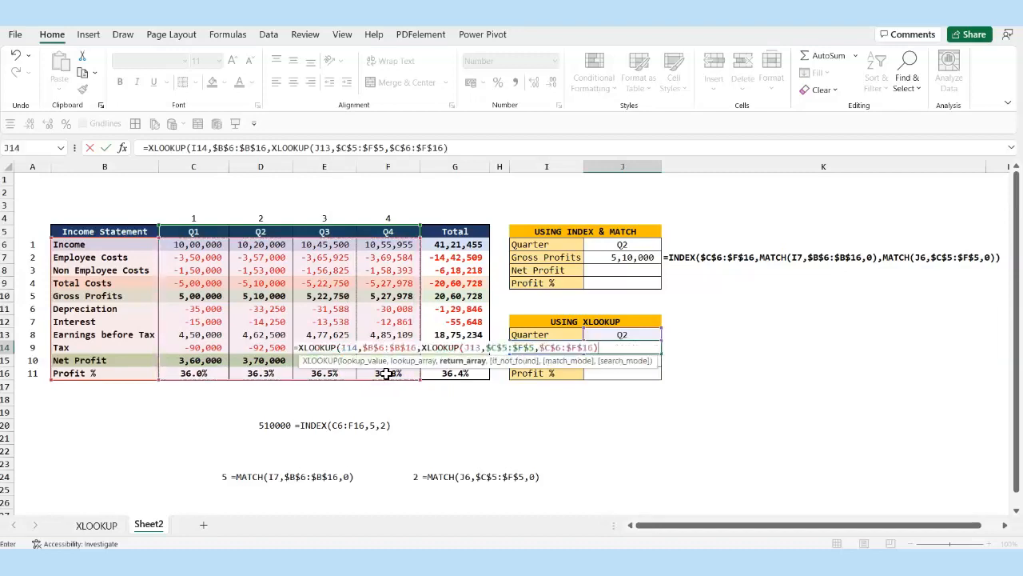
{"action": "key", "text": "Return"}
{"action": "key", "text": "Return"}
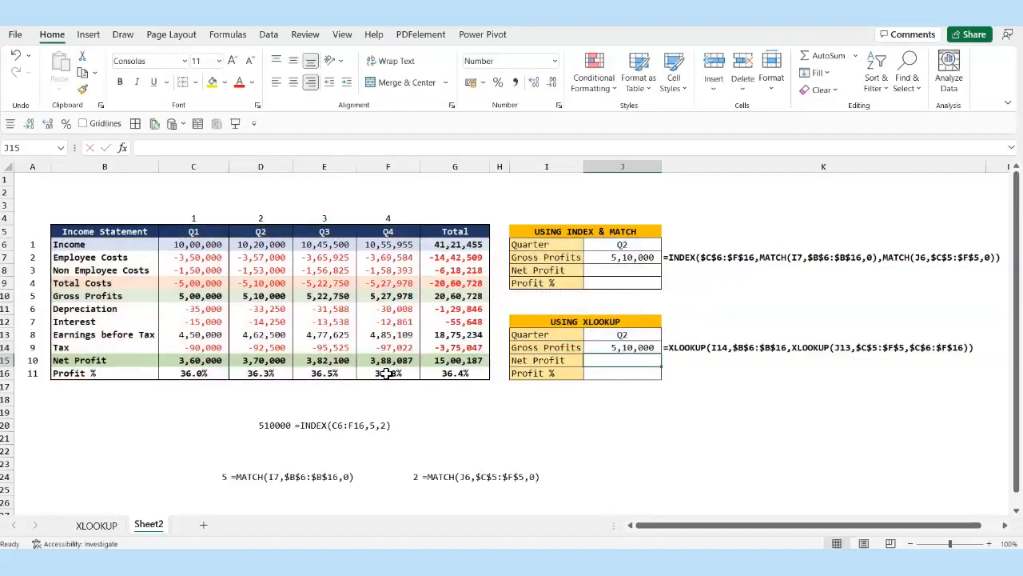
{"action": "left_click", "coordinate": [622, 347]}
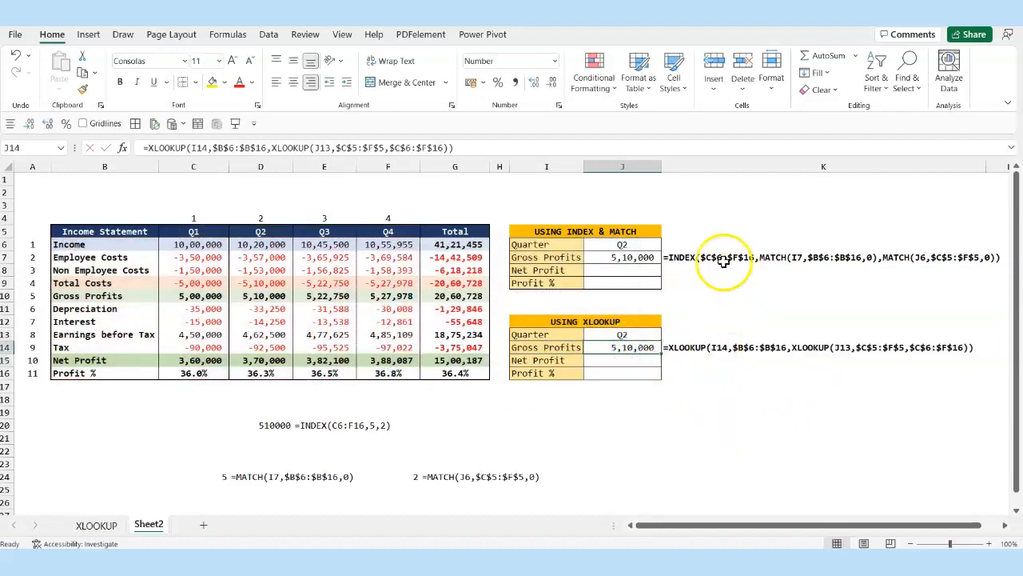